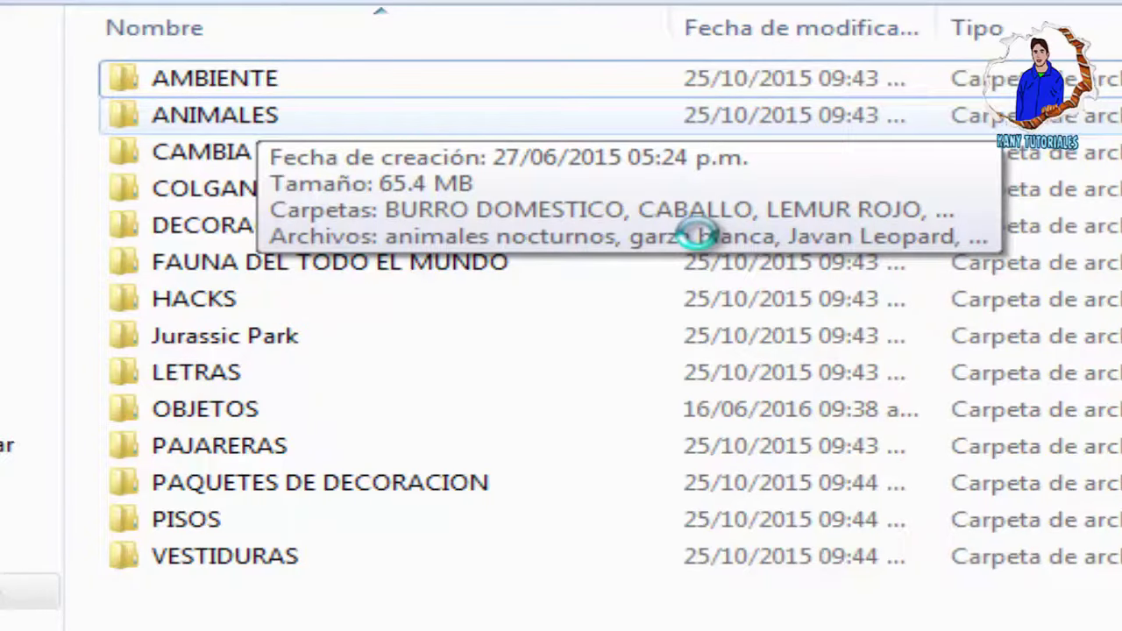
# Open the CABALLO folder inside ANIMALES and copy the AD_AmericanMustang file
pyautogui.doubleClick(263, 114)
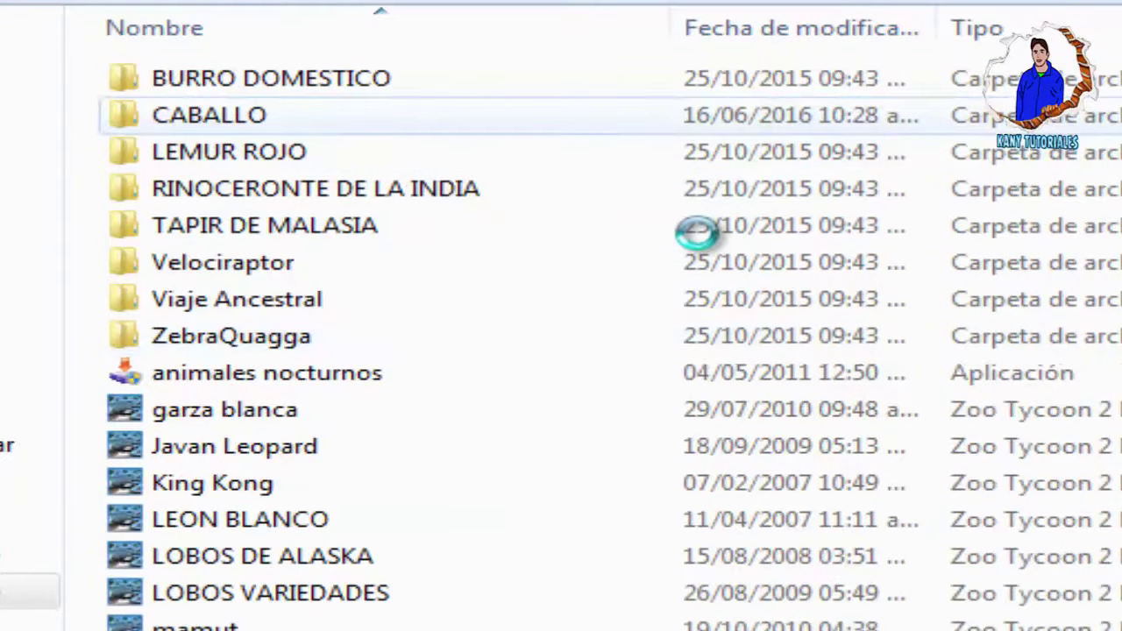
pyautogui.doubleClick(210, 114)
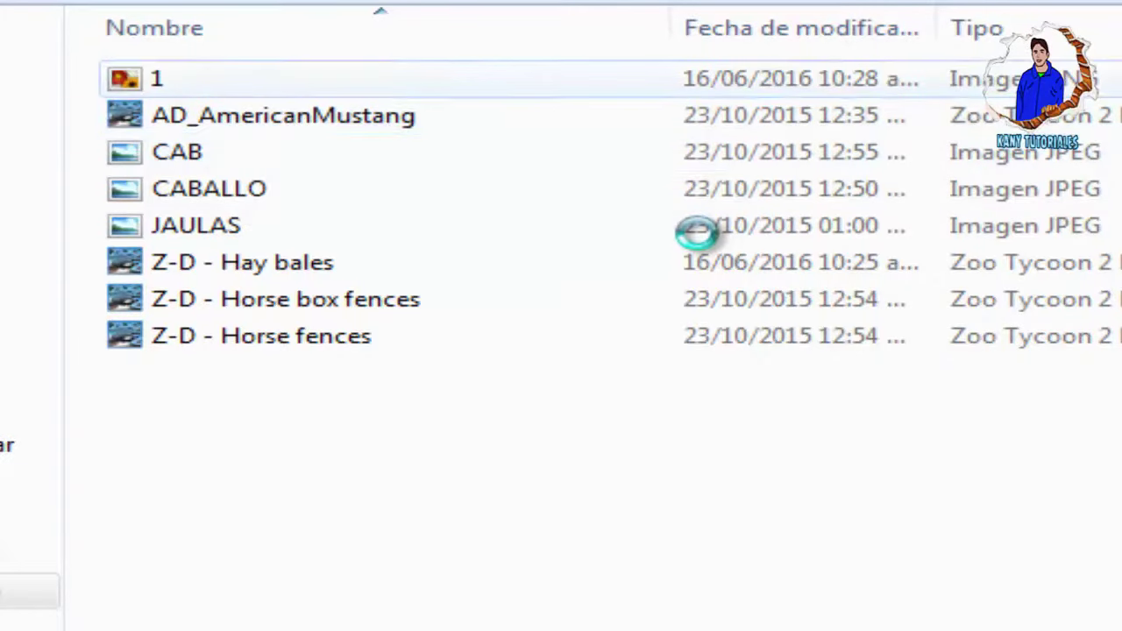
pyautogui.rightClick(233, 101)
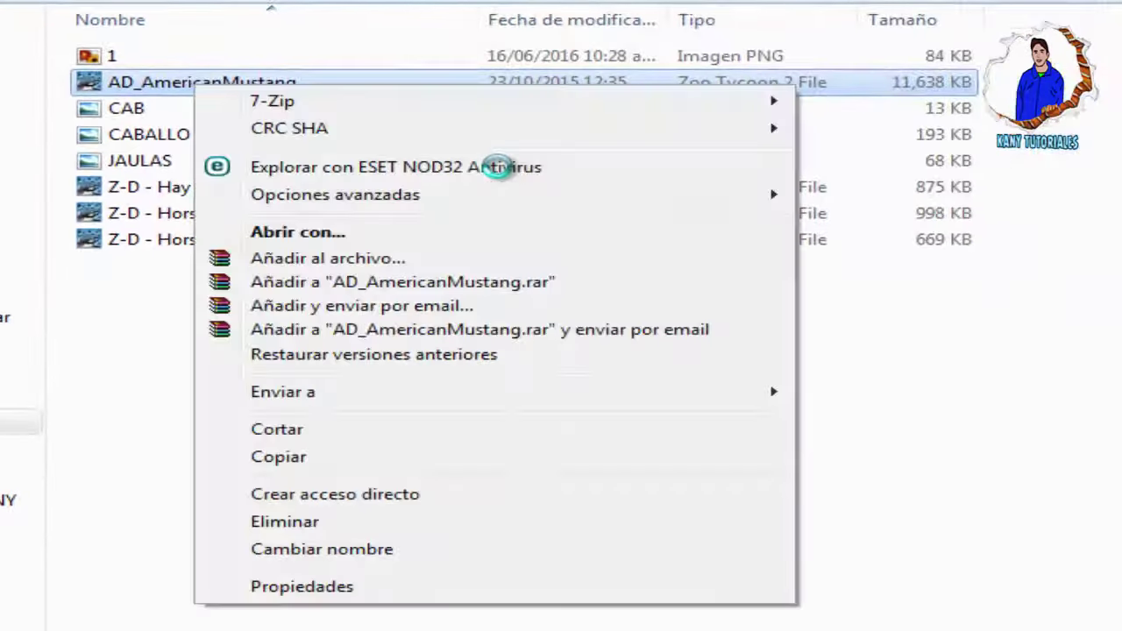
pyautogui.press('Down')
pyautogui.press('Return')
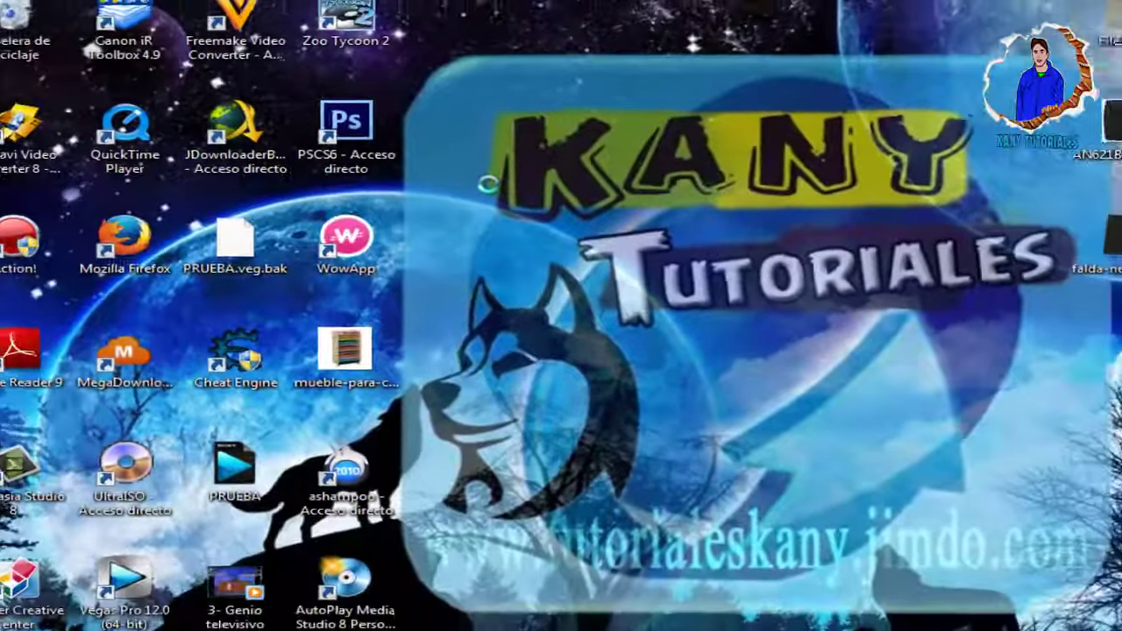
# Open Equipo in a separate window and enter Disco local (C:)
pyautogui.press('super')
pyautogui.press('Right')
pyautogui.press('Up')
pyautogui.press('Up')
pyautogui.press('Up')
pyautogui.press('Up')
pyautogui.press('Return')
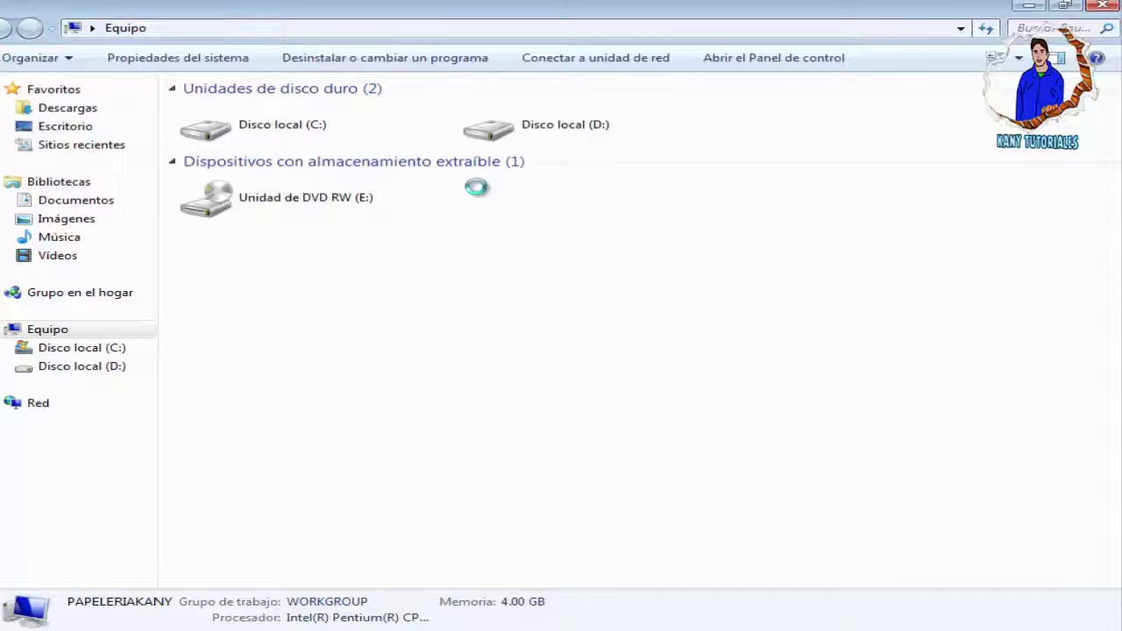
pyautogui.press('Down')
pyautogui.press('Return')
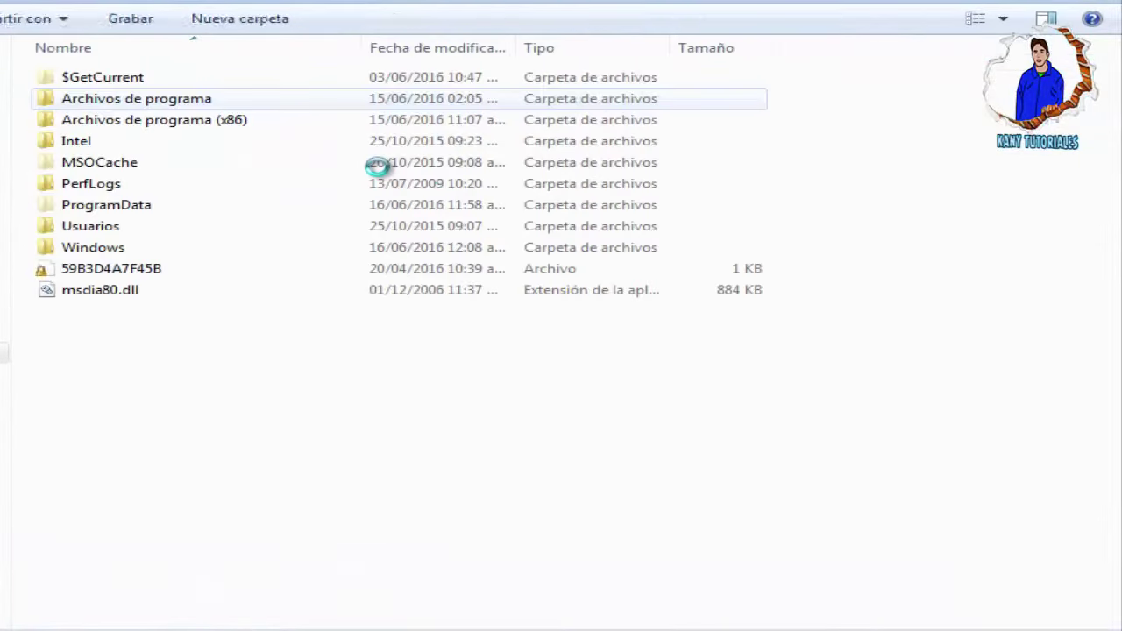
# Open the Zoo Tycoon 2 folder under Archivos de programa (x86) and Microsoft Games
pyautogui.press('Down')
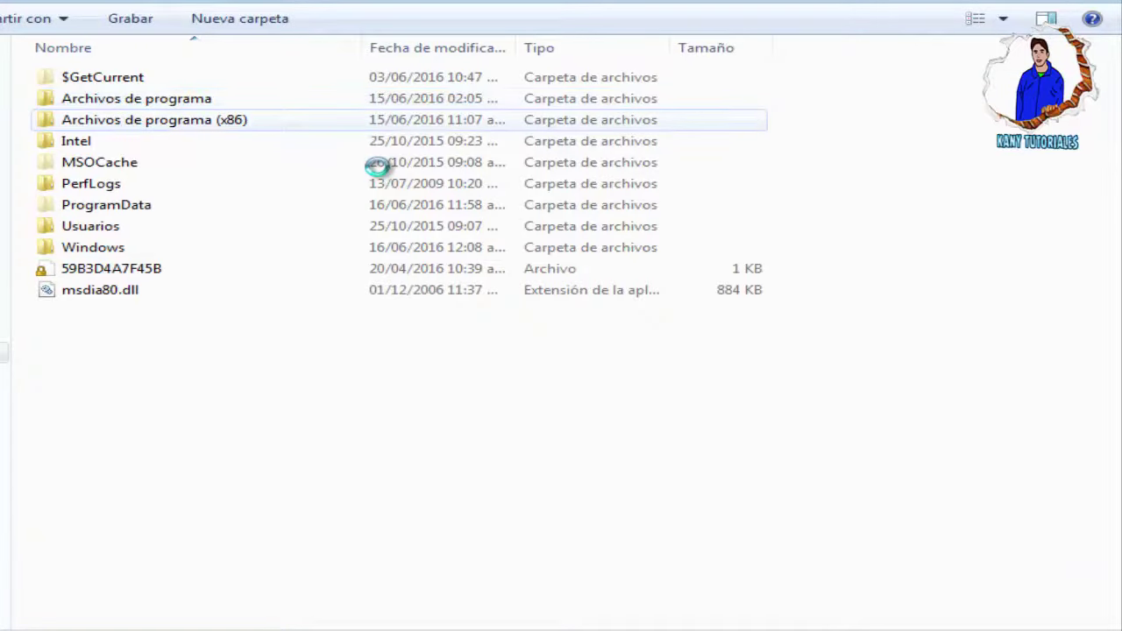
pyautogui.press('Return')
pyautogui.press('Down')
pyautogui.press('Down')
pyautogui.press('Down')
pyautogui.press('Down')
pyautogui.press('Down')
pyautogui.press('Down')
pyautogui.press('Down')
pyautogui.press('Down')
pyautogui.press('Down')
pyautogui.press('Down')
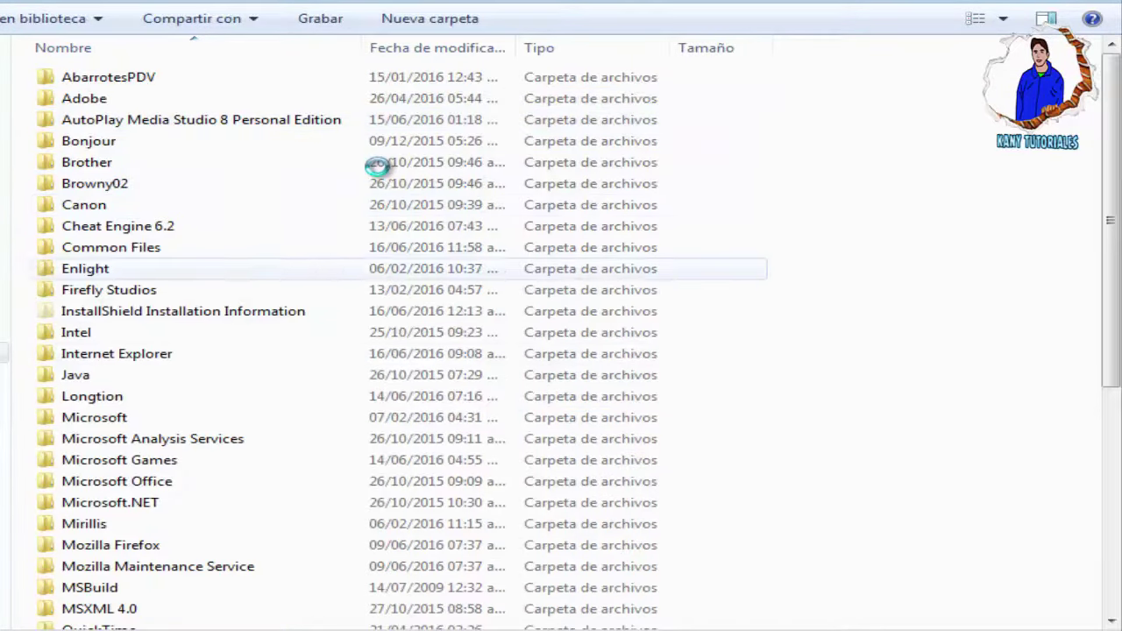
pyautogui.press('Down')
pyautogui.press('Down')
pyautogui.press('Down')
pyautogui.press('Down')
pyautogui.press('Down')
pyautogui.press('Down')
pyautogui.press('Down')
pyautogui.press('Down')
pyautogui.press('Down')
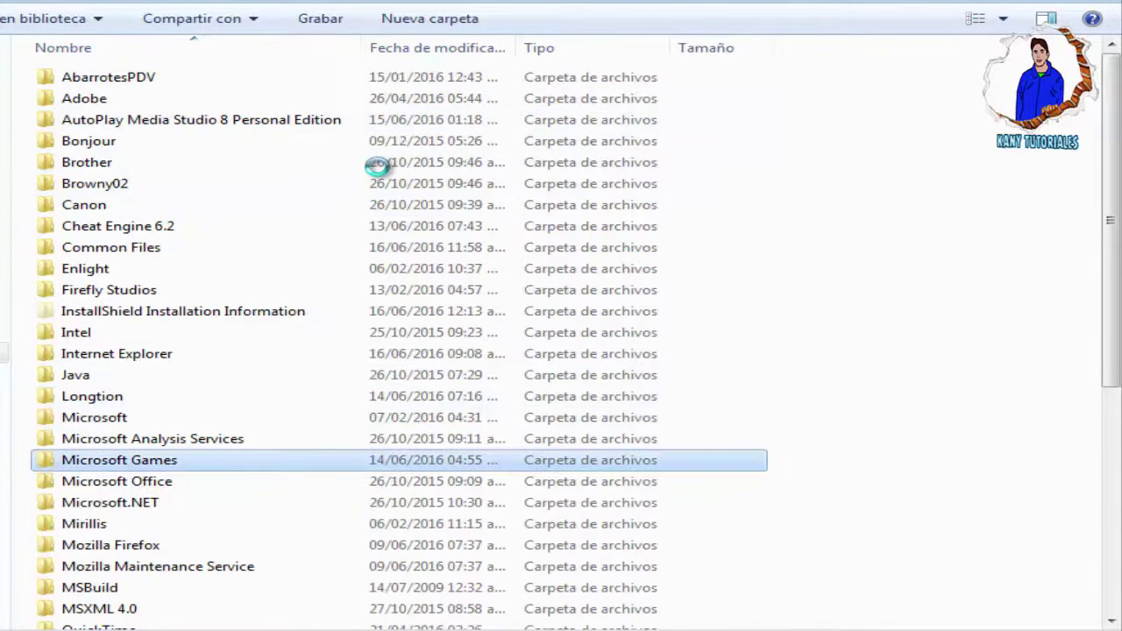
pyautogui.press('Return')
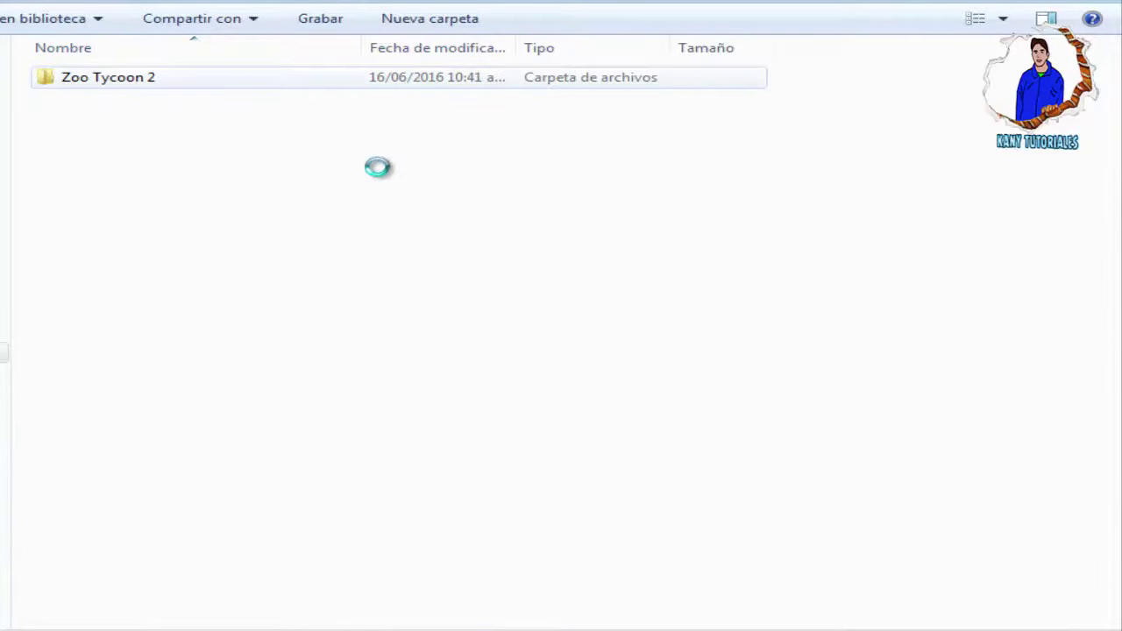
pyautogui.press('Return')
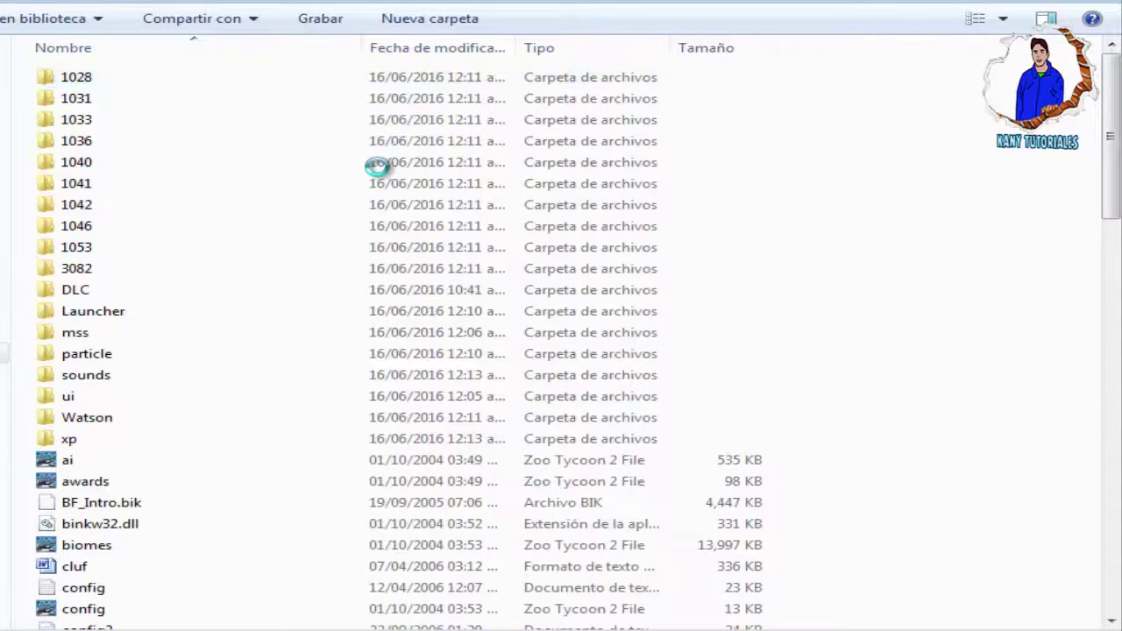
# Paste the AD_AmericanMustang file into the Zoo Tycoon 2 folder, granting administrator permission
pyautogui.rightClick(696, 212)
pyautogui.click(759, 353)
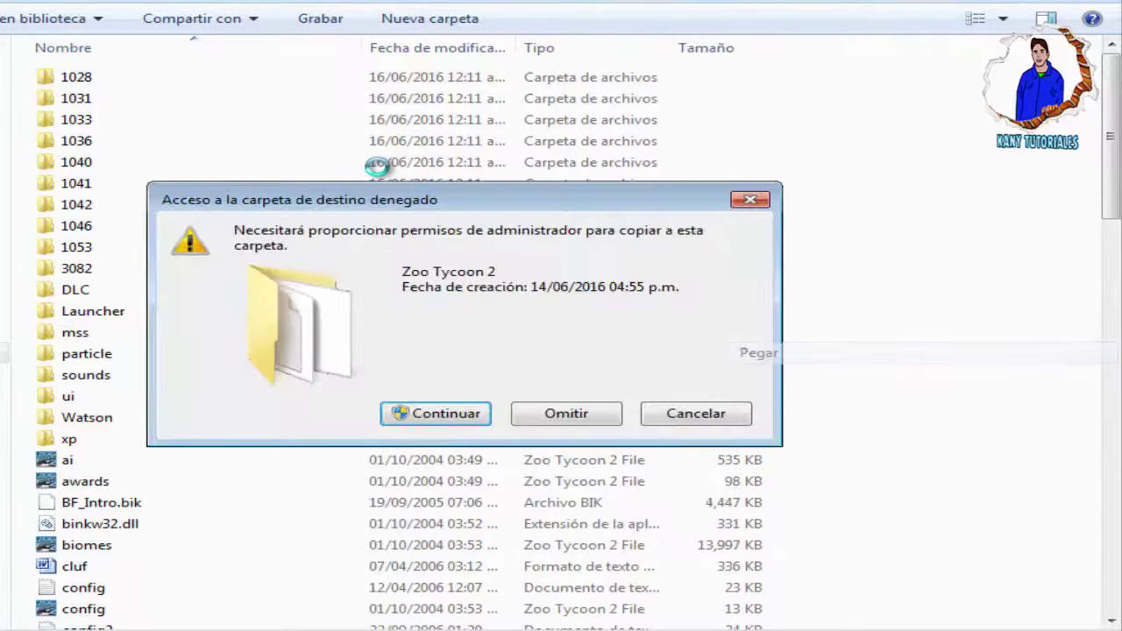
pyautogui.click(436, 411)
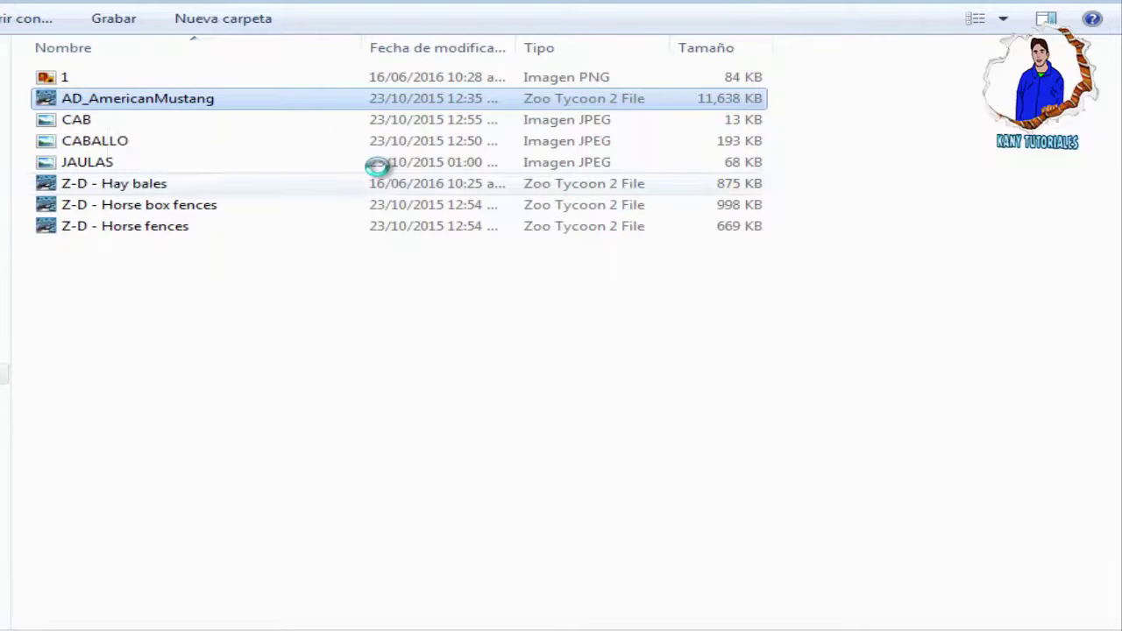
# Preview image 1 in the CABALLO folder and copy the Z-D - Horse box fences file
pyautogui.doubleClick(64, 77)
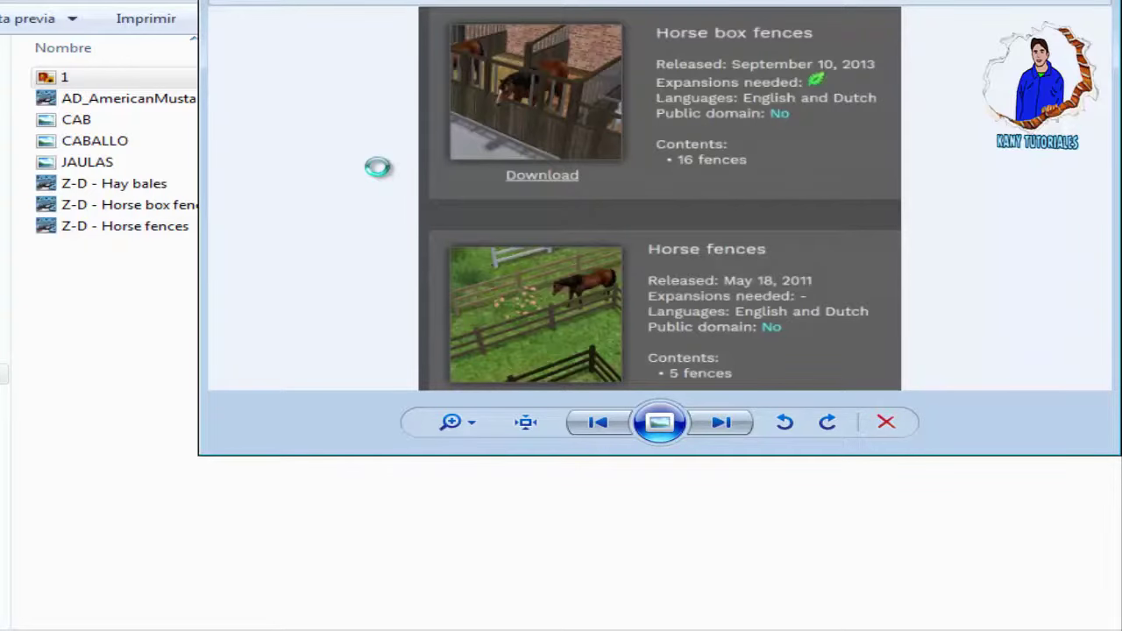
pyautogui.hotkey('alt', 'F4')
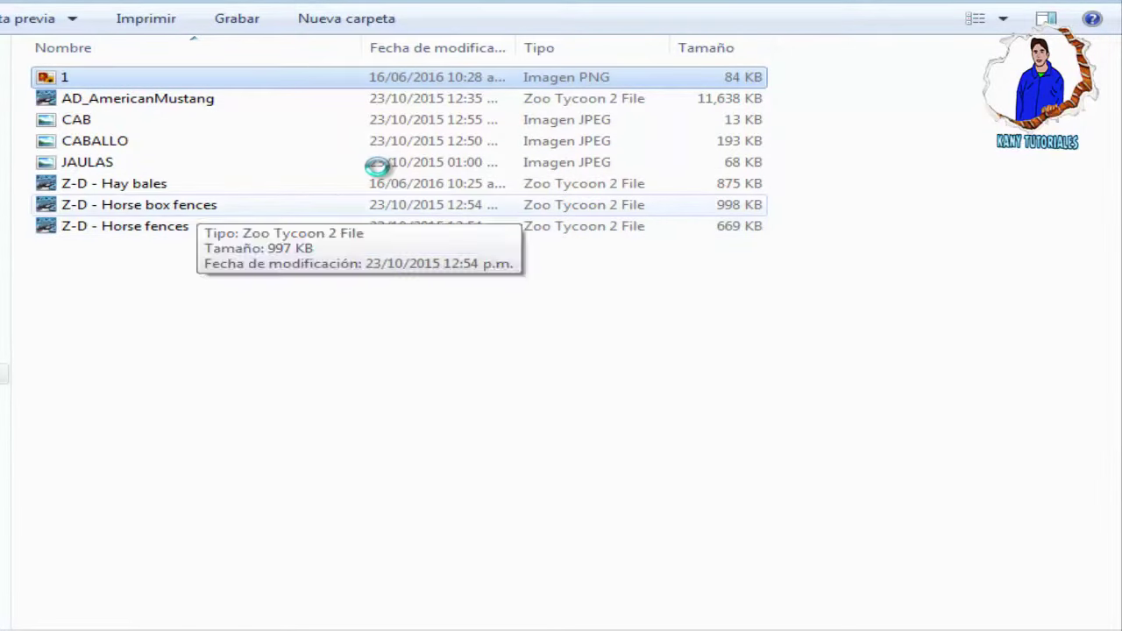
pyautogui.click(197, 205)
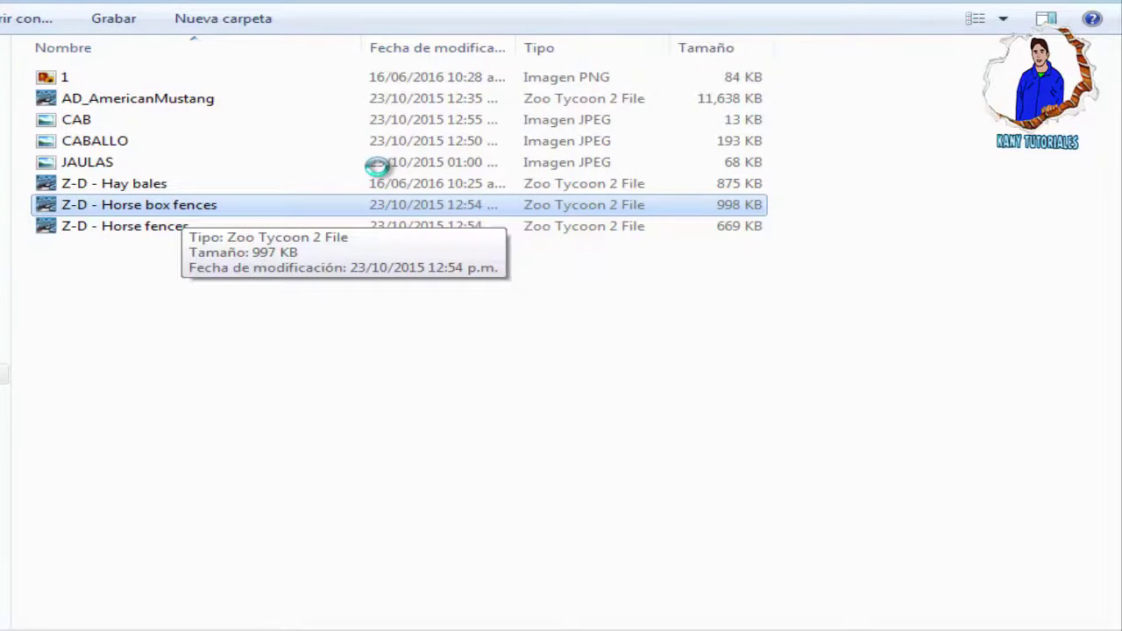
pyautogui.rightClick(168, 209)
pyautogui.click(211, 509)
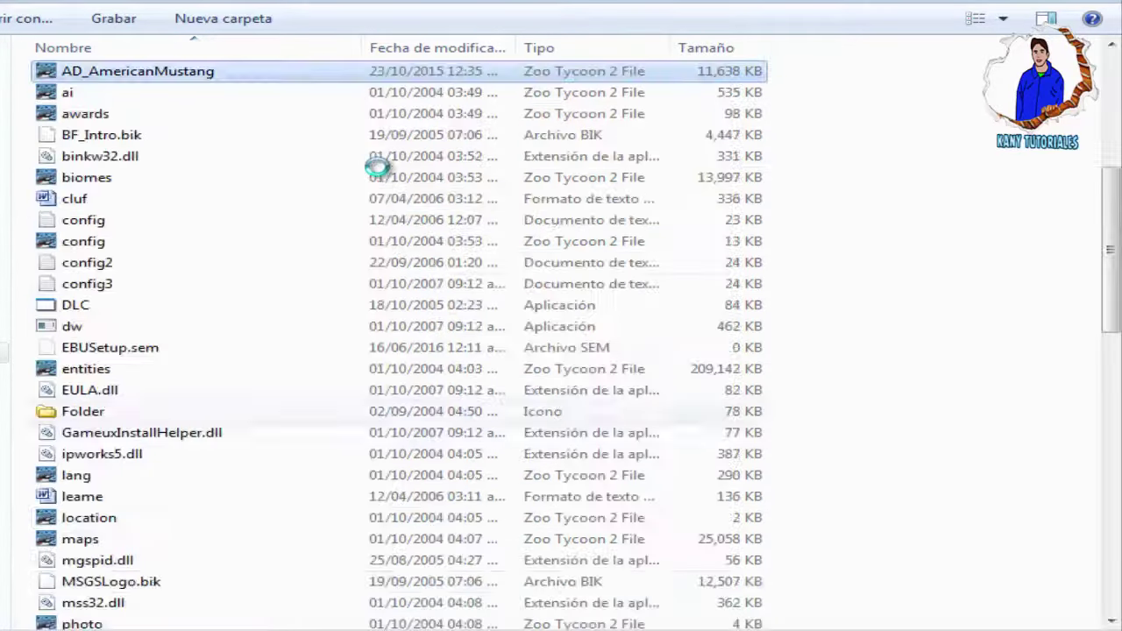
# Paste the Z-D - Horse box fences file into the Zoo Tycoon 2 folder, granting administrator permission
pyautogui.rightClick(877, 252)
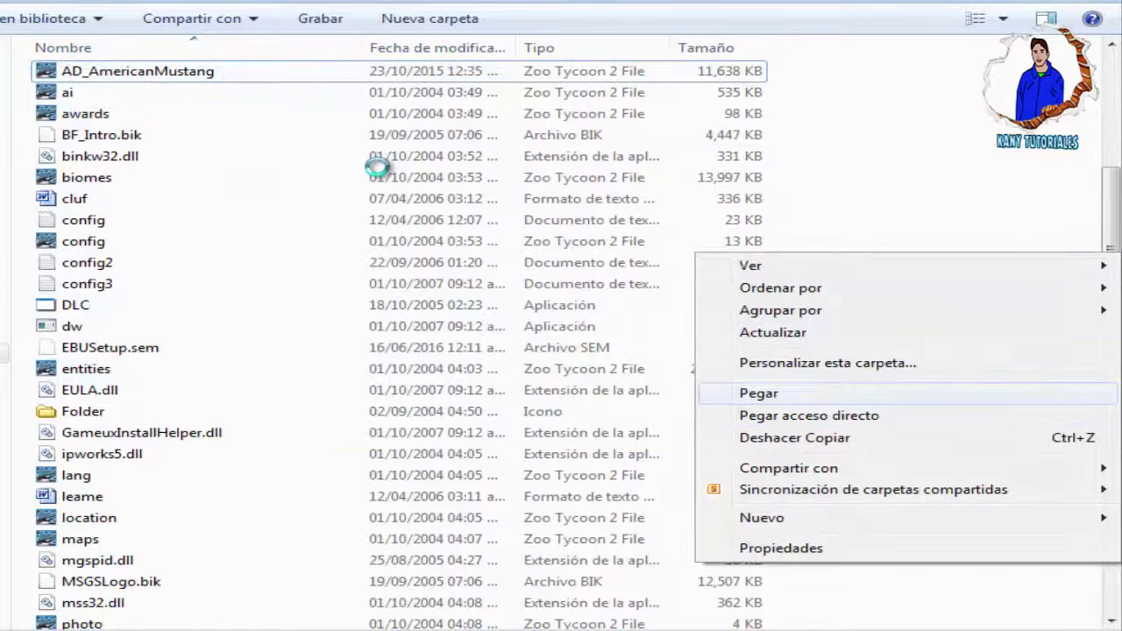
pyautogui.click(758, 393)
pyautogui.press('Return')
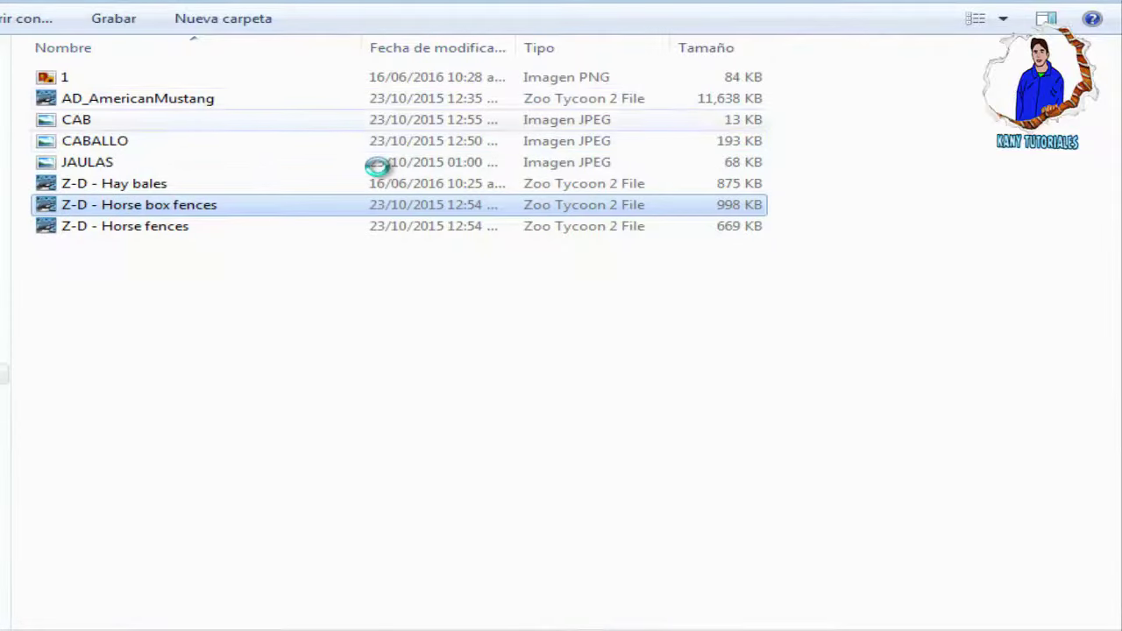
# Copy the Z-D - Hay bales file from the CABALLO folder
pyautogui.rightClick(130, 184)
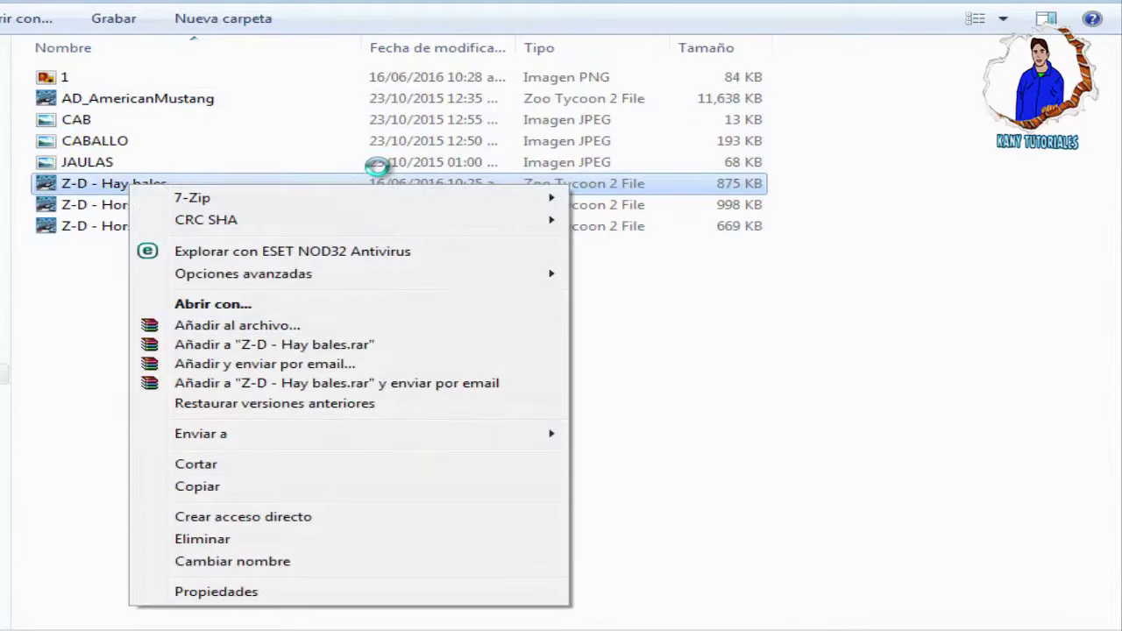
pyautogui.press('Down')
pyautogui.press('Return')
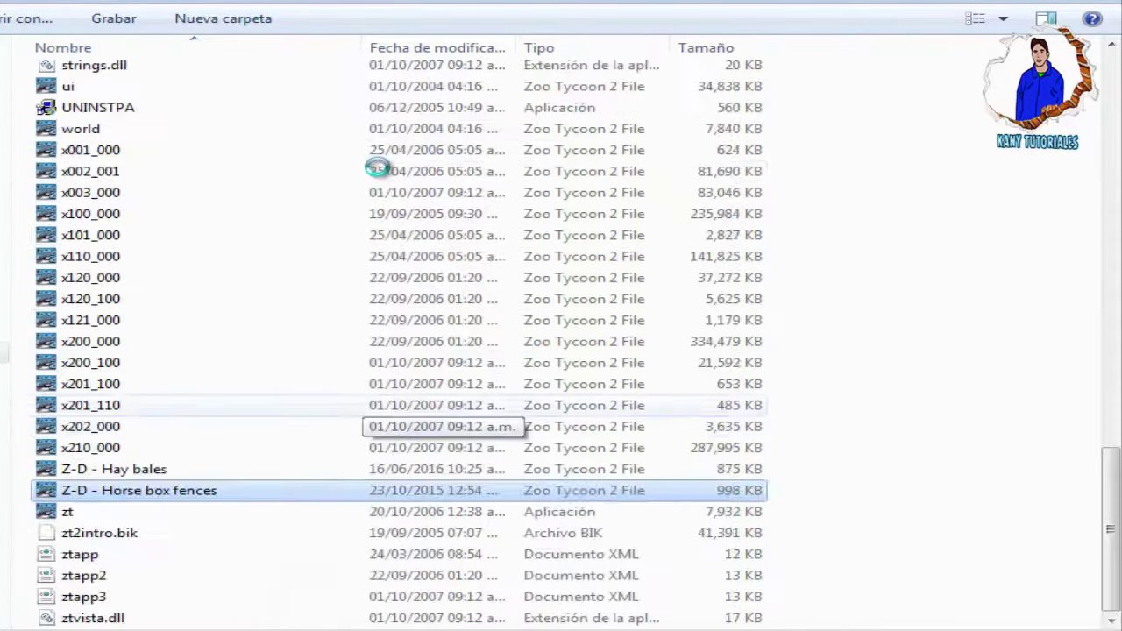
# Paste Z-D - Hay bales into the Zoo Tycoon 2 folder, replacing the existing file and granting administrator permission
pyautogui.hotkey('shift', 'F10')
pyautogui.press('Down')
pyautogui.press('Down')
pyautogui.press('Down')
pyautogui.press('Down')
pyautogui.press('Down')
pyautogui.press('Return')
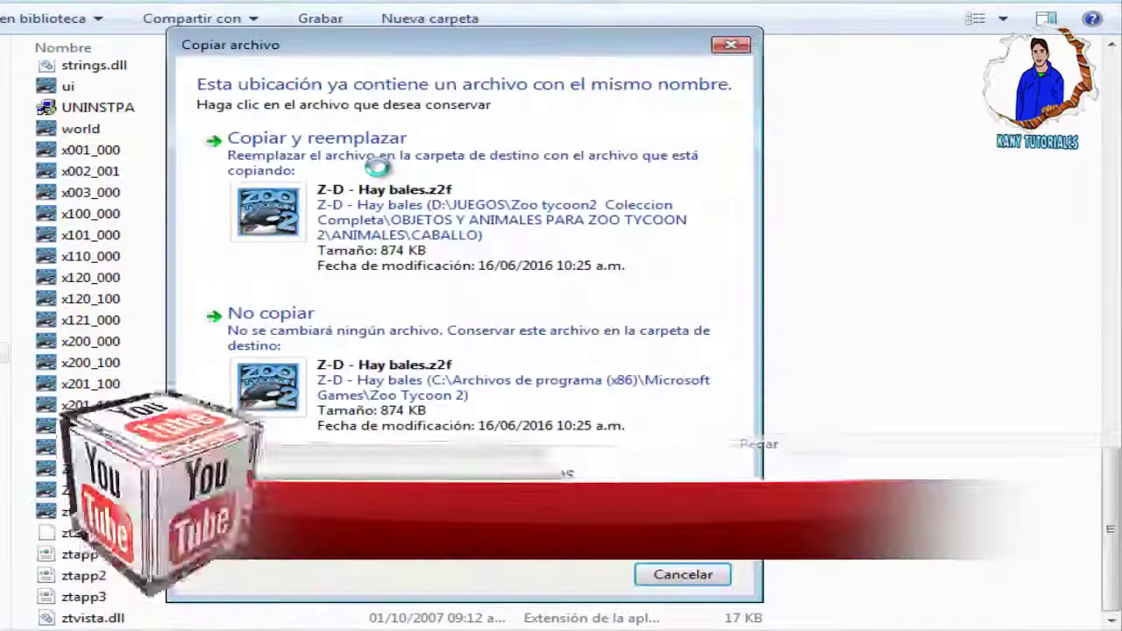
pyautogui.click(377, 167)
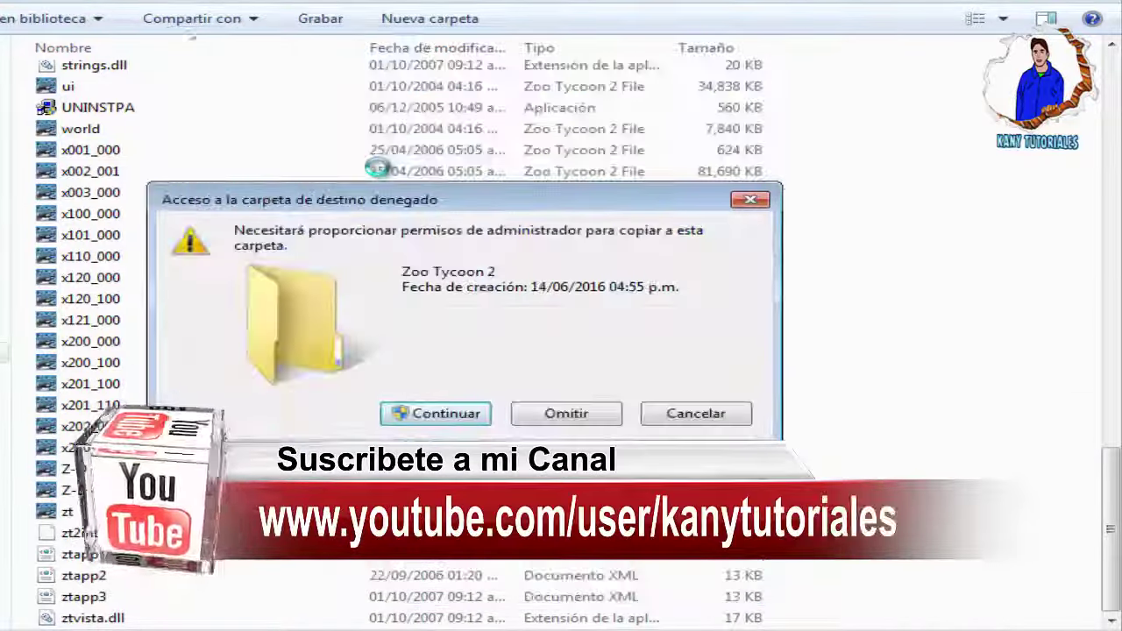
pyautogui.press('Return')
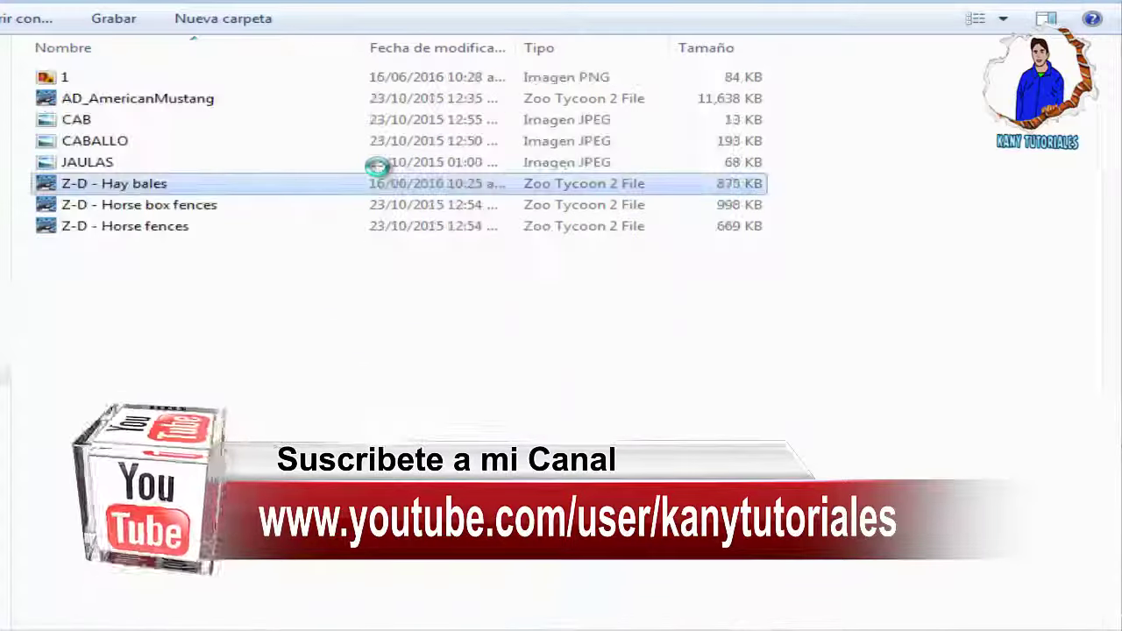
# Return to the ANIMALES folder and copy the King Kong file
pyautogui.press('BackSpace')
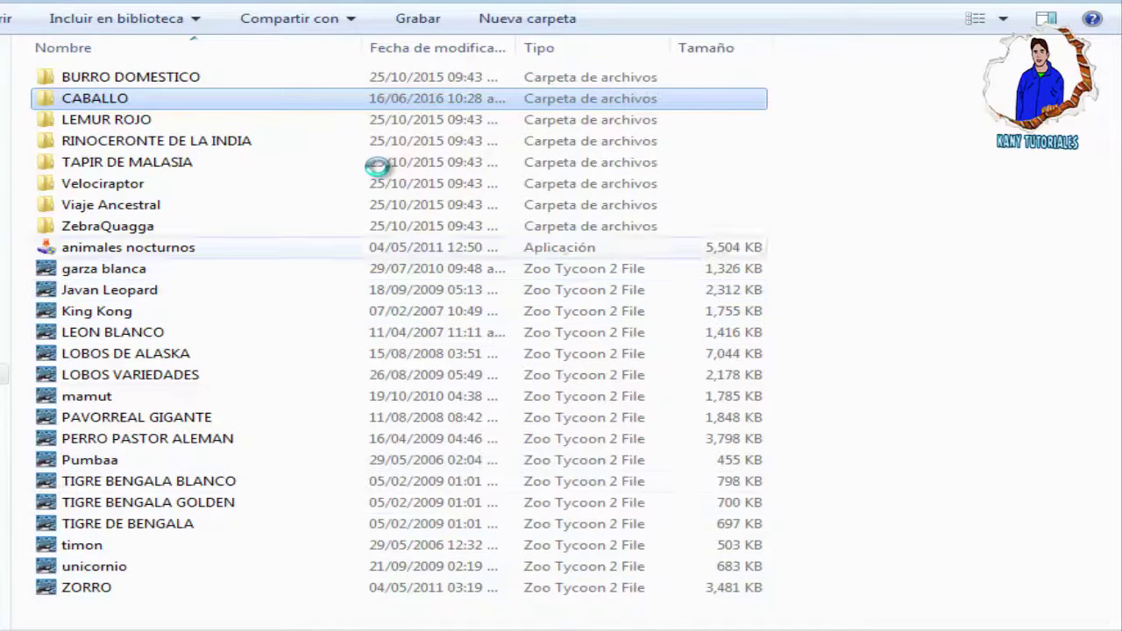
pyautogui.click(96, 311)
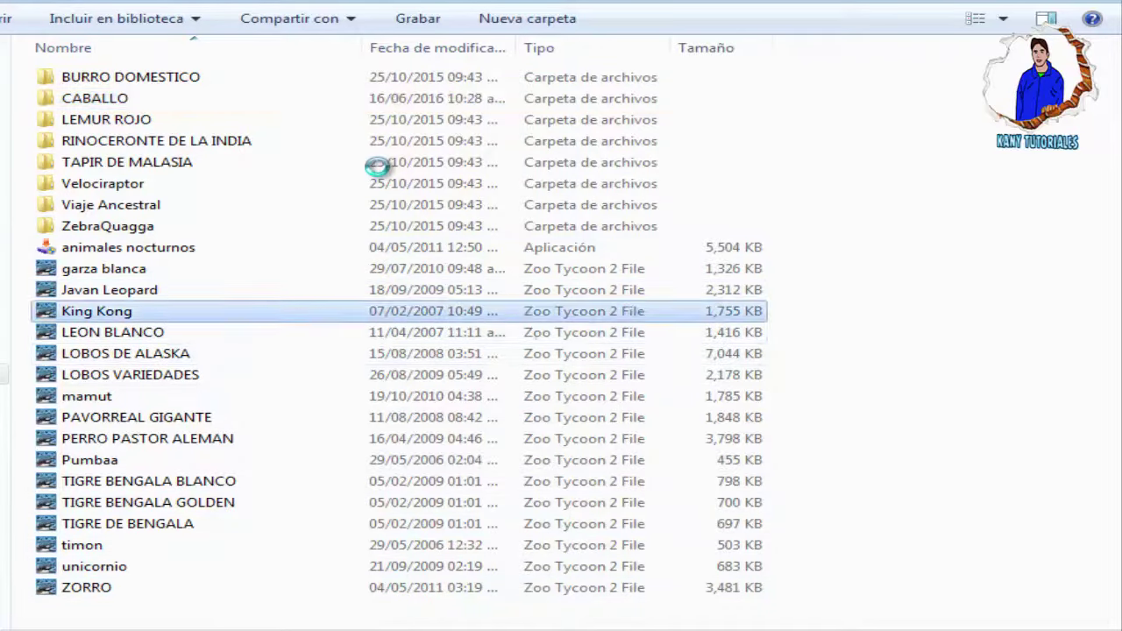
pyautogui.rightClick(123, 311)
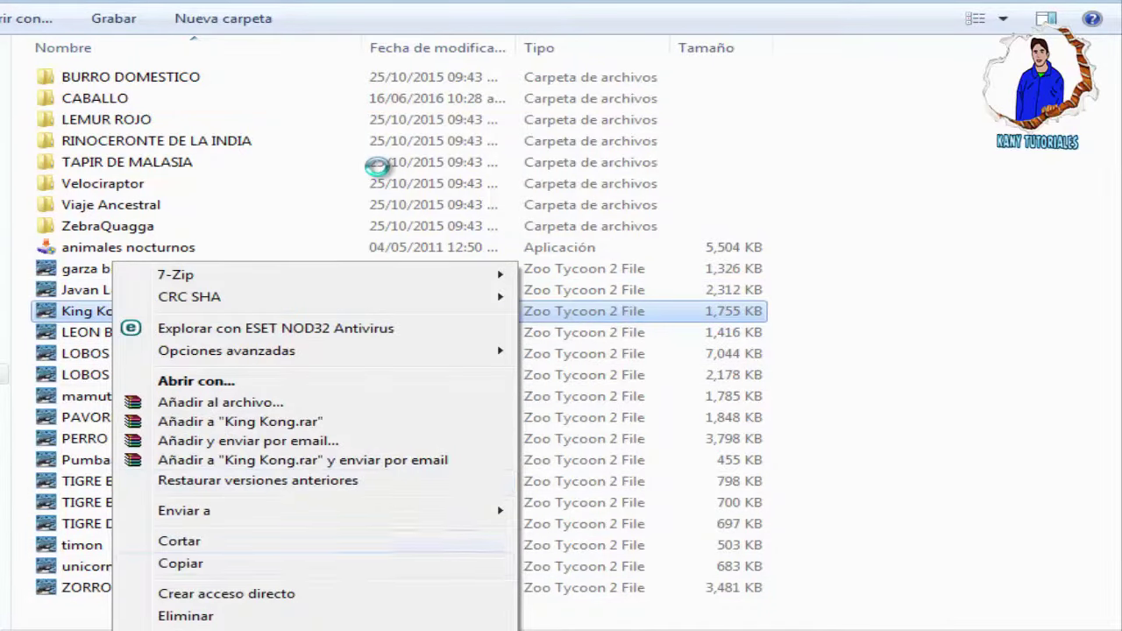
pyautogui.click(175, 565)
# Switch to the Zoo Tycoon 2 folder and paste the King Kong file, granting administrator permission
pyautogui.click(159, 627)
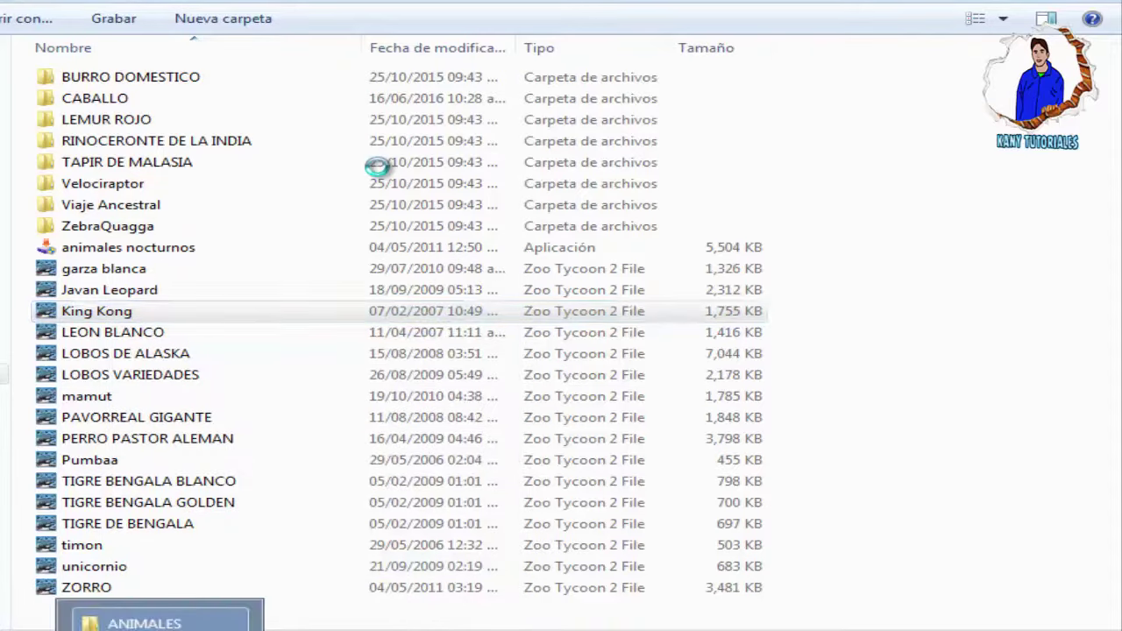
pyautogui.click(160, 628)
pyautogui.rightClick(877, 210)
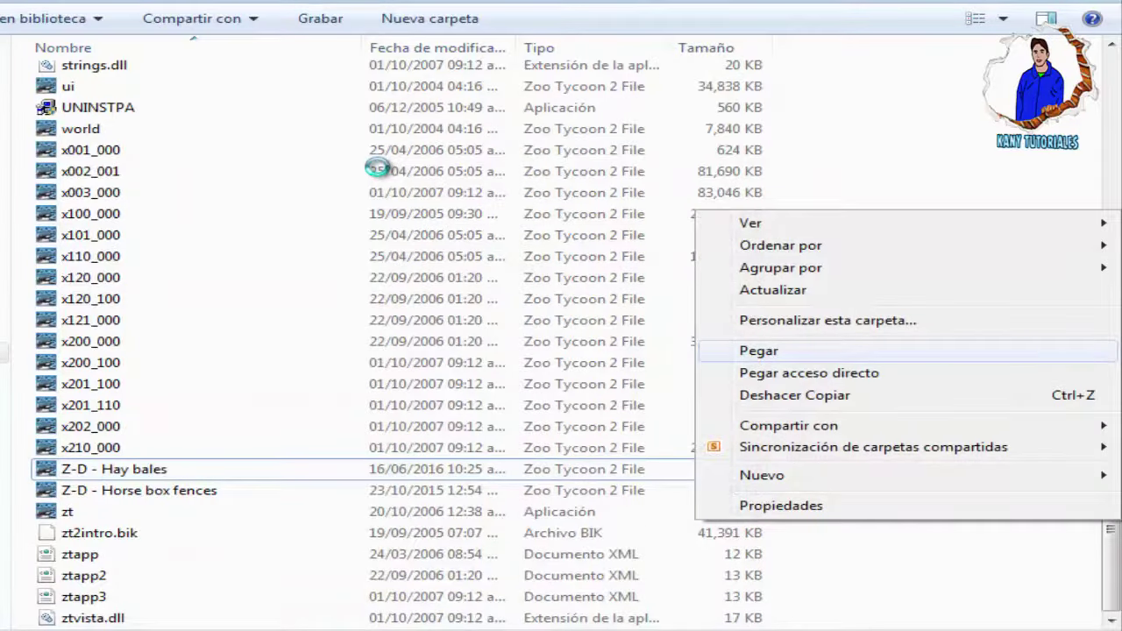
pyautogui.press('Return')
pyautogui.press('Return')
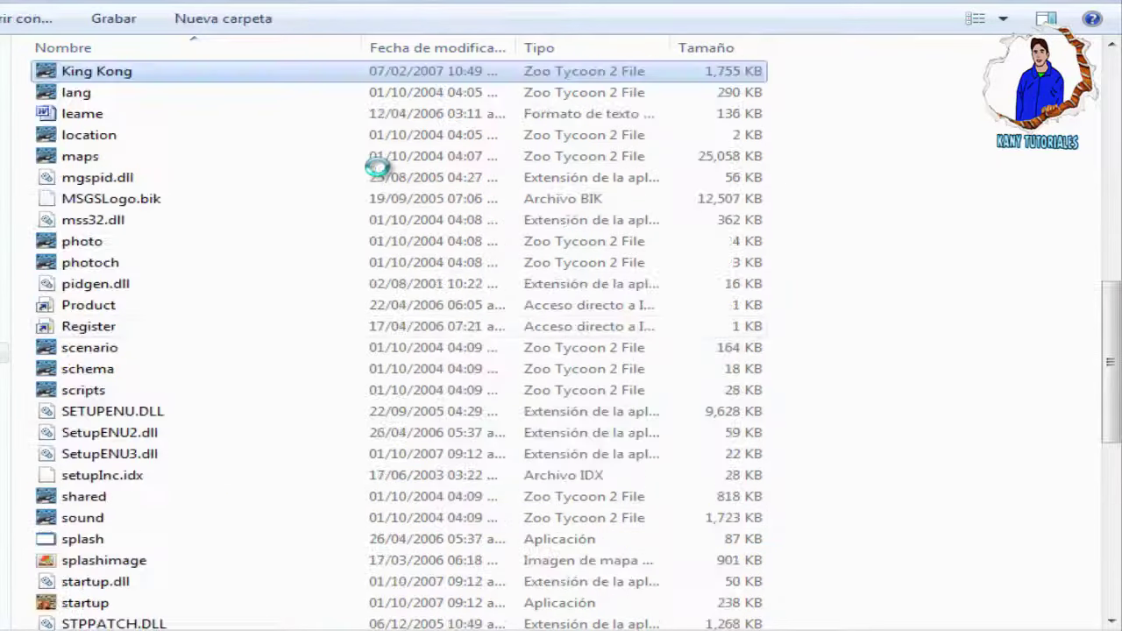
# Go back to the add-on collection, browse into the Jurassic Park folder and preview the jeep jurasi 2 image
pyautogui.hotkey('alt', 'Tab')
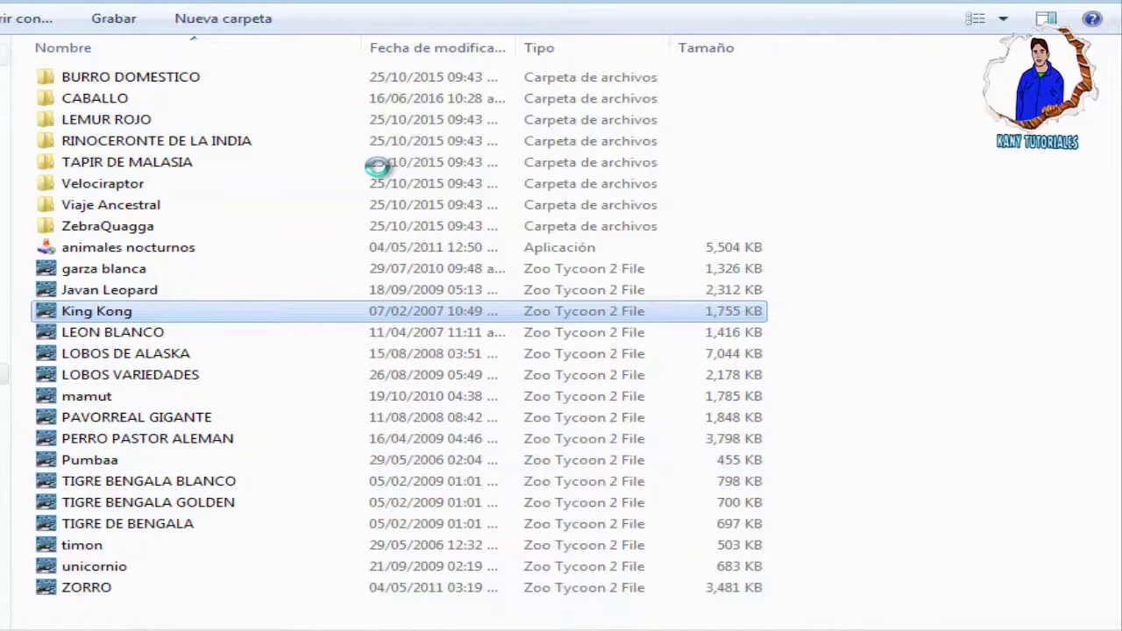
pyautogui.hotkey('alt', 'Left')
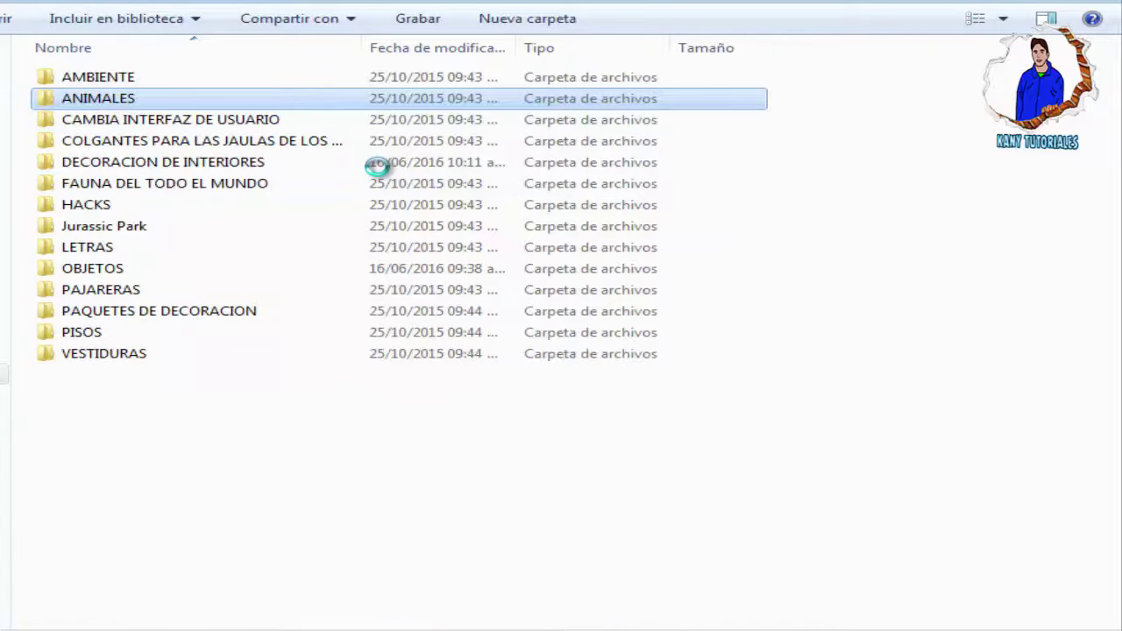
pyautogui.doubleClick(104, 225)
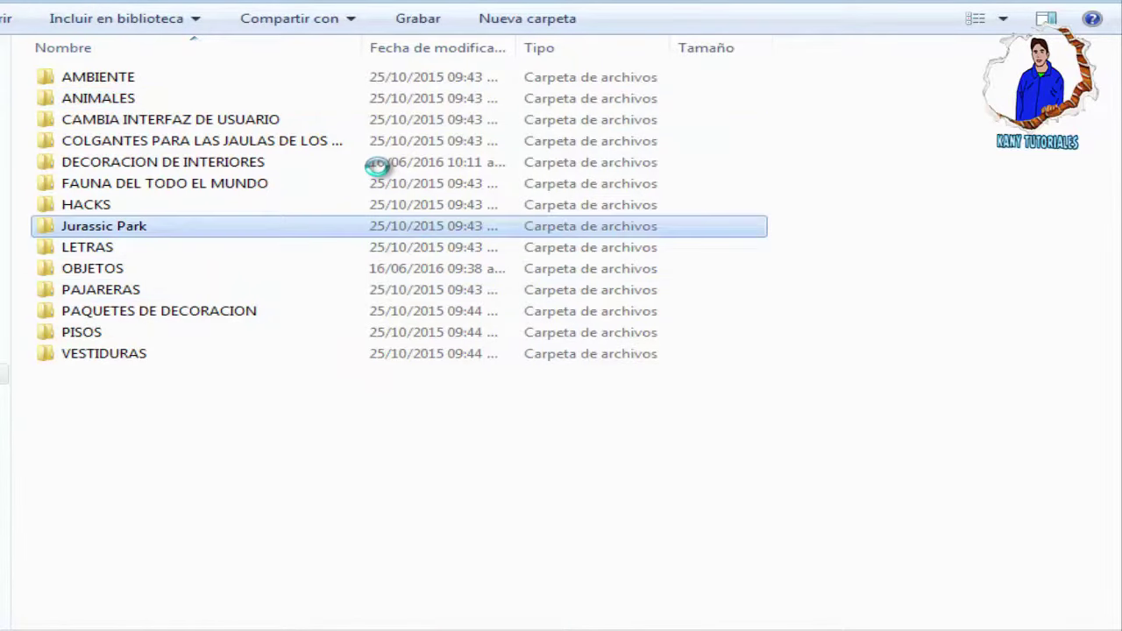
pyautogui.doubleClick(99, 77)
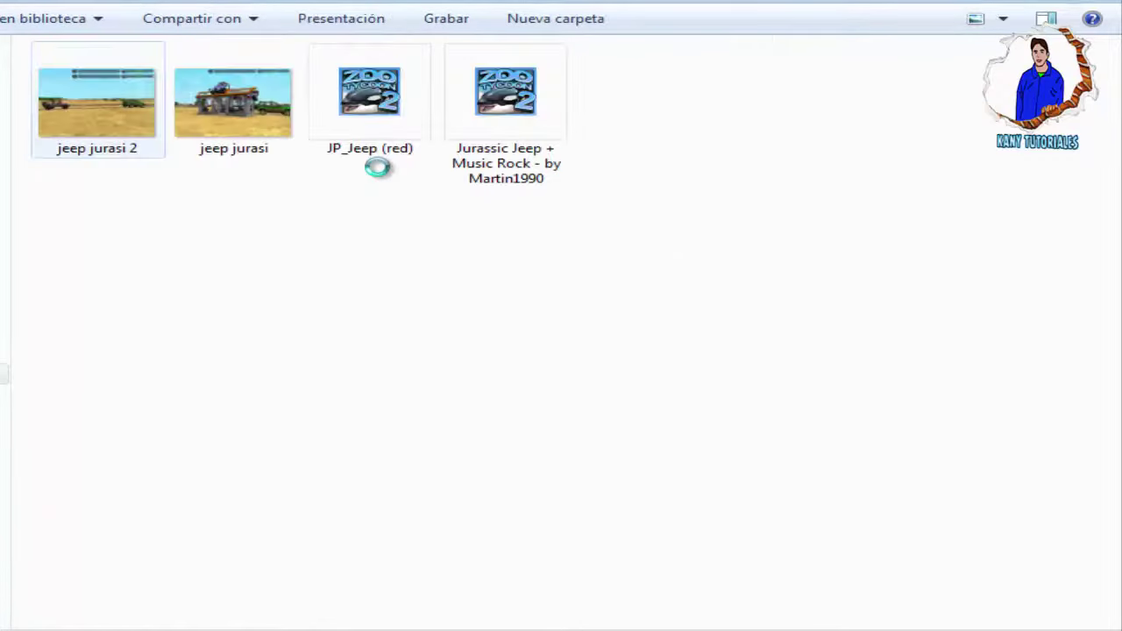
pyautogui.press('Right')
pyautogui.press('Return')
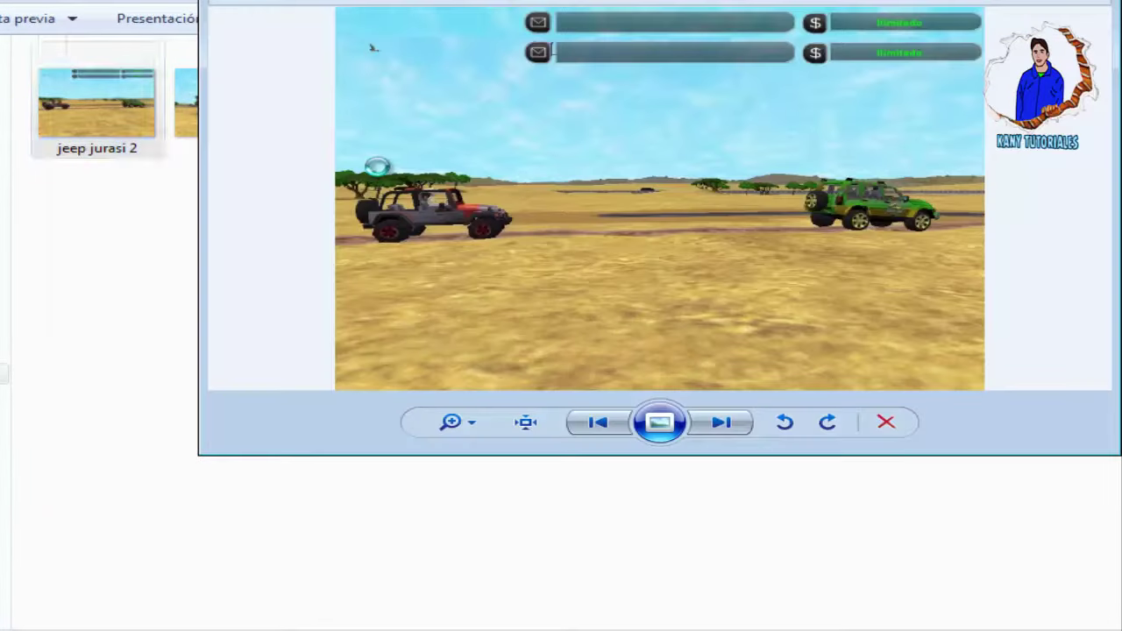
# Finish viewing the jeep images and preview image 1 in the Z-D - Concrete dinosaur fences folder
pyautogui.press('Right')
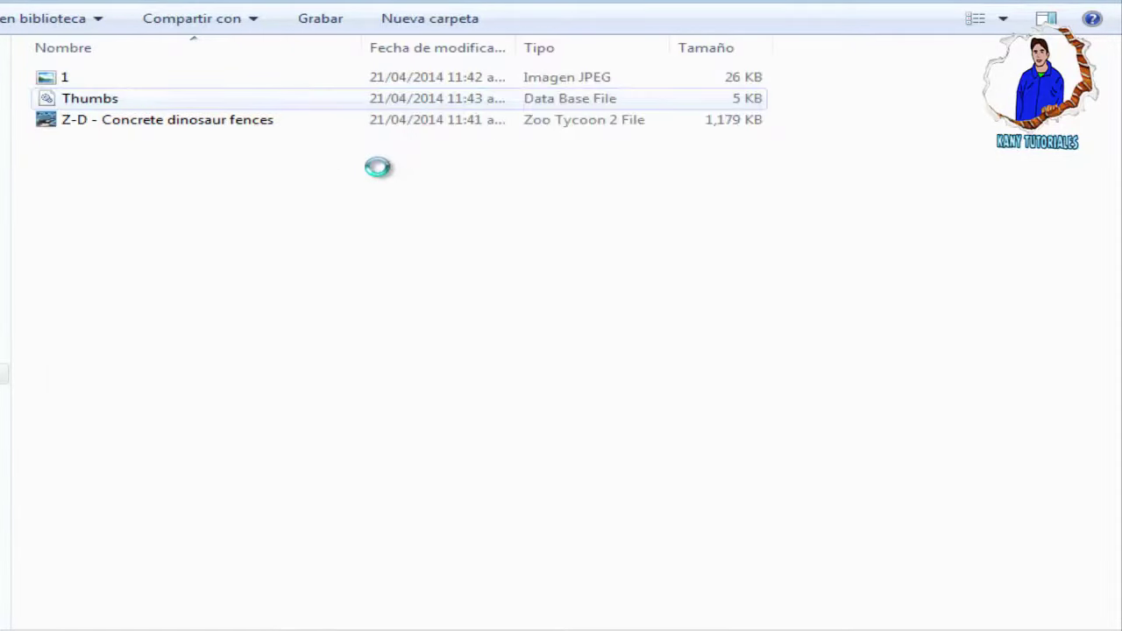
pyautogui.press('Up')
pyautogui.press('Return')
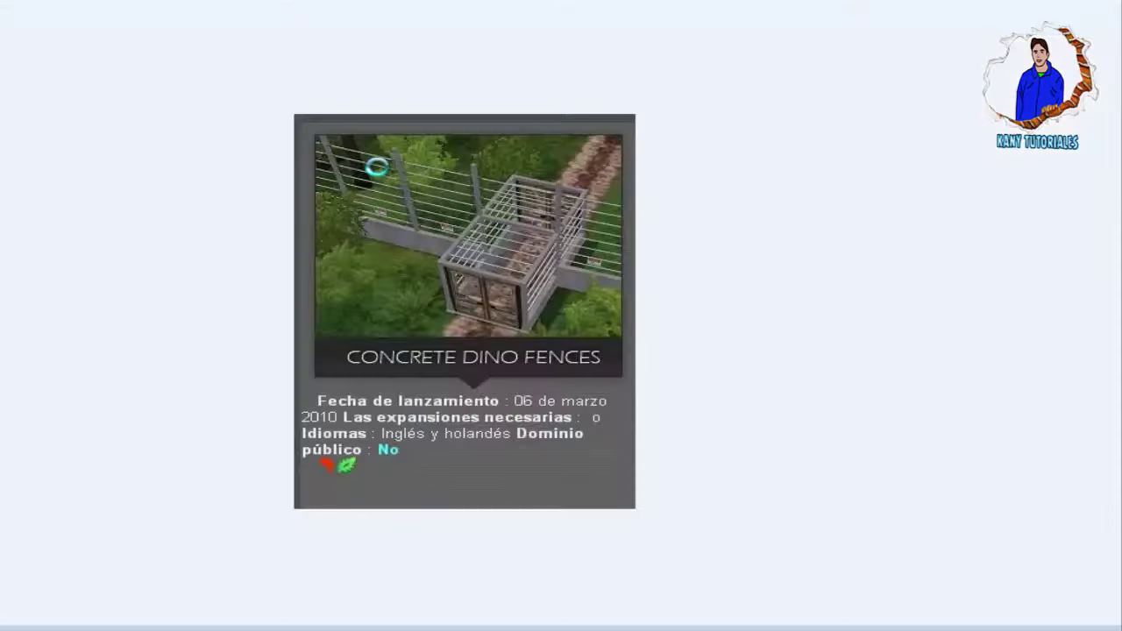
pyautogui.hotkey('alt', 'F4')
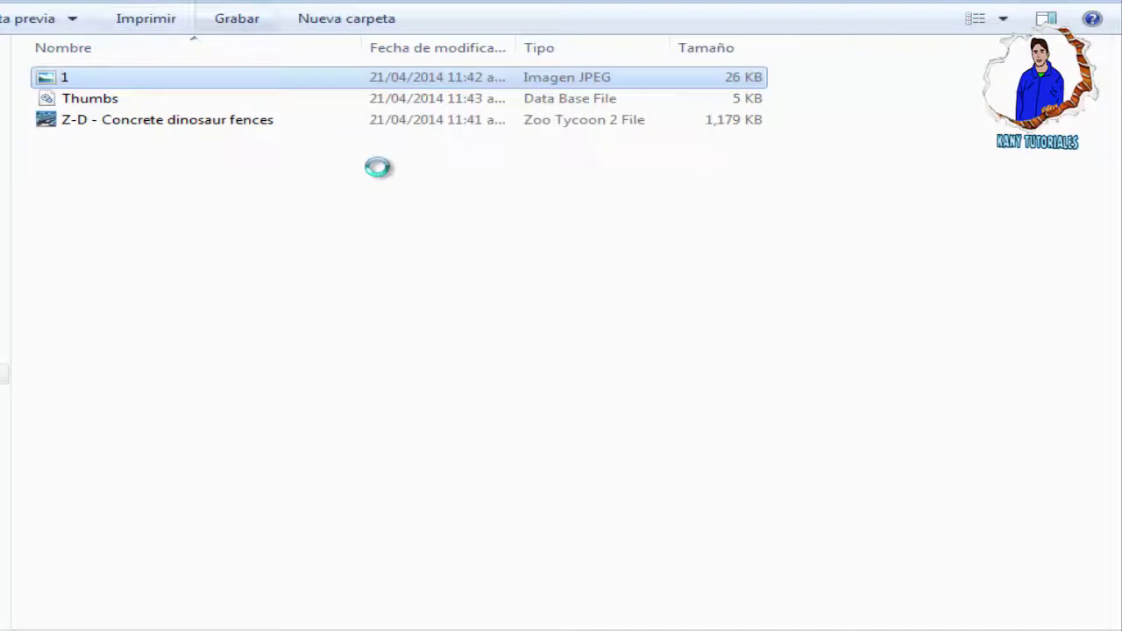
# Open the Z-D - Jeep Wrangler folder in Jurassic Park and preview its image 1
pyautogui.press('BackSpace')
pyautogui.press('Down')
pyautogui.press('Return')
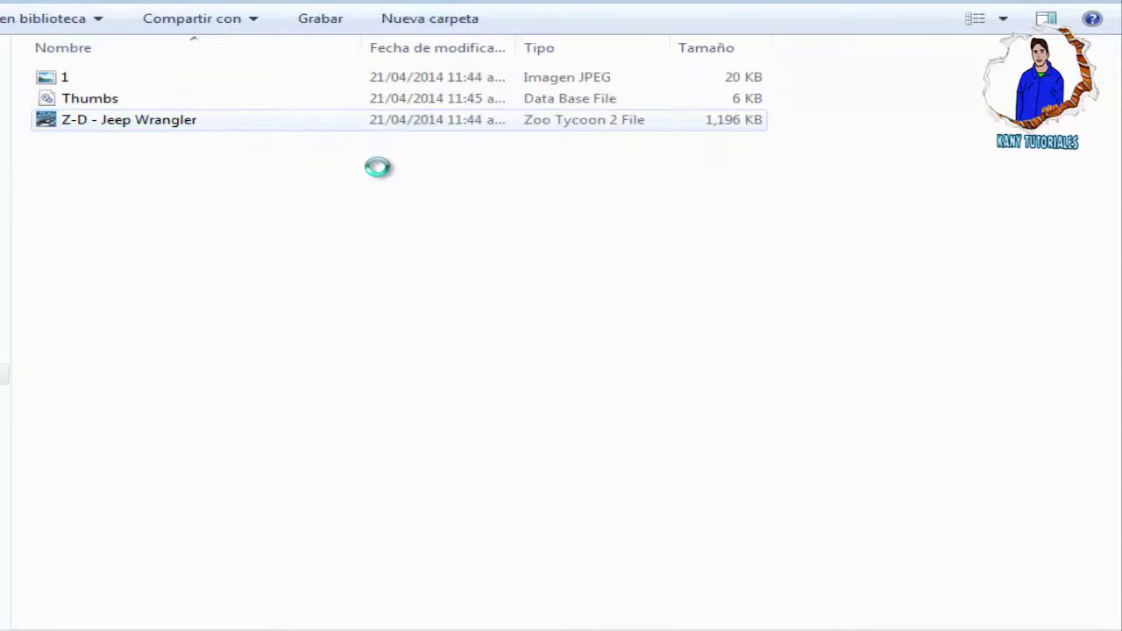
pyautogui.press('Up')
pyautogui.press('Up')
pyautogui.press('Return')
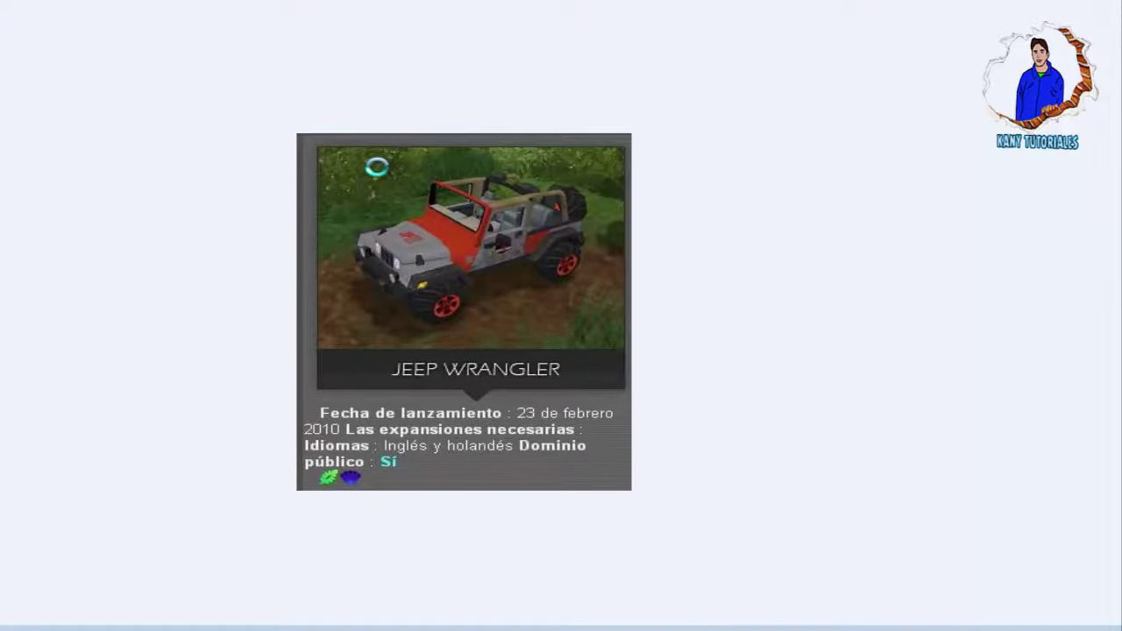
pyautogui.press('Escape')
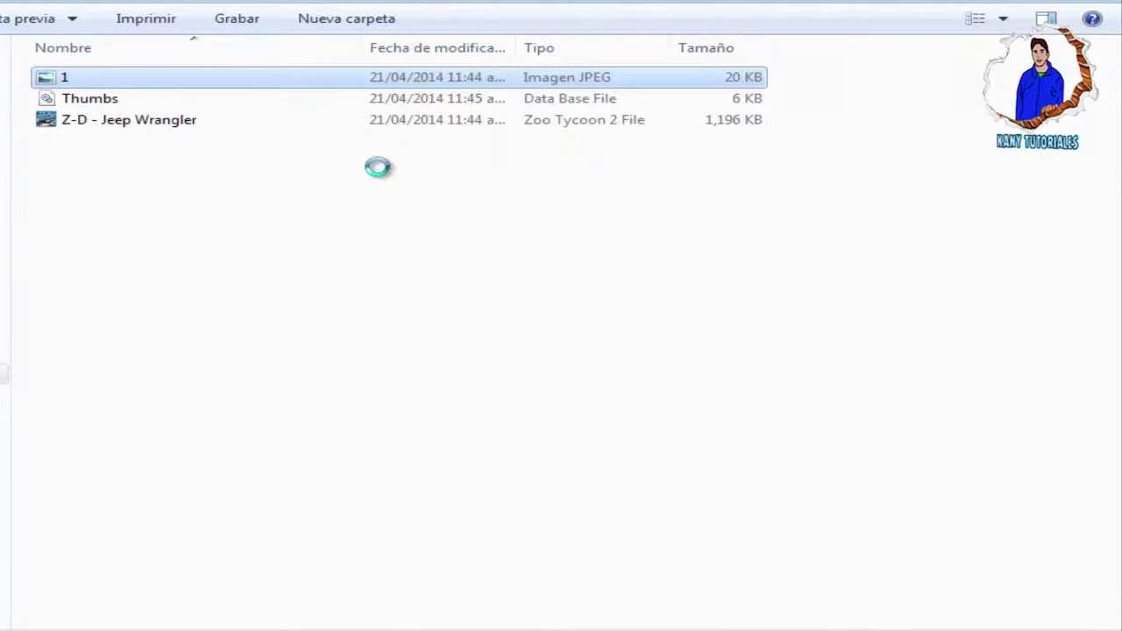
# Leave the Jurassic Park folder and open the OBJETOS folder of the add-on collection
pyautogui.press('BackSpace')
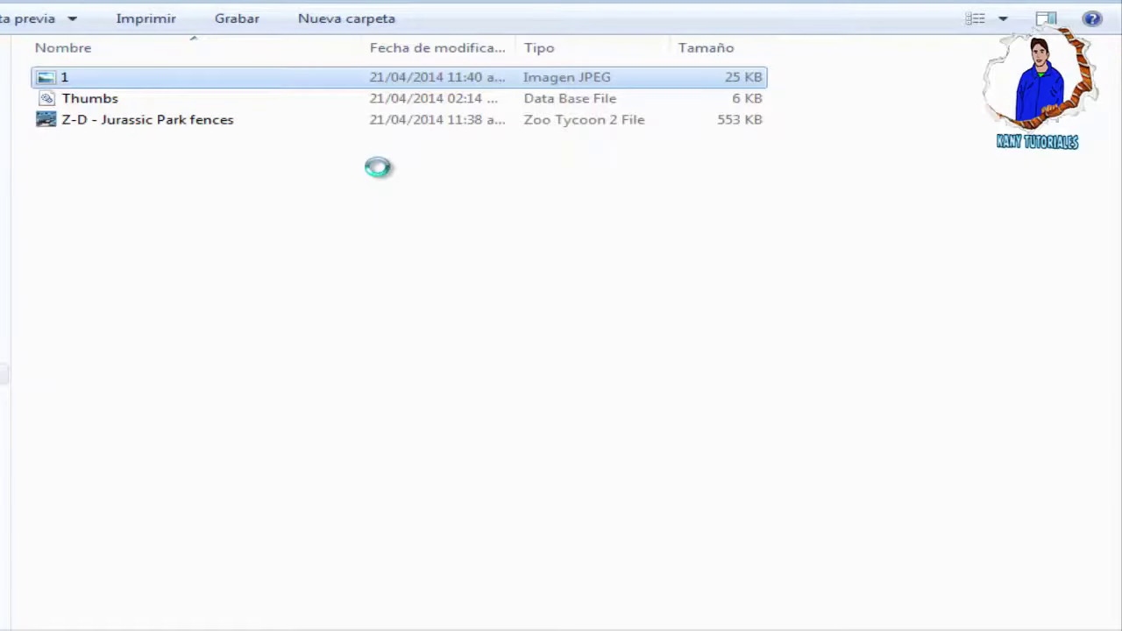
pyautogui.press('BackSpace')
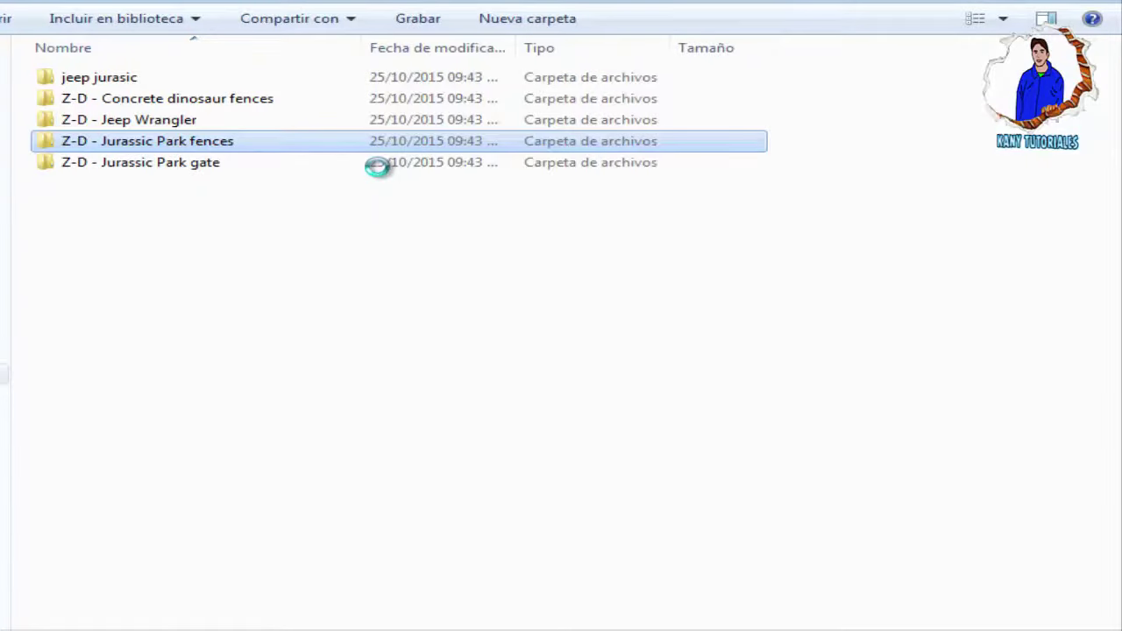
pyautogui.press('BackSpace')
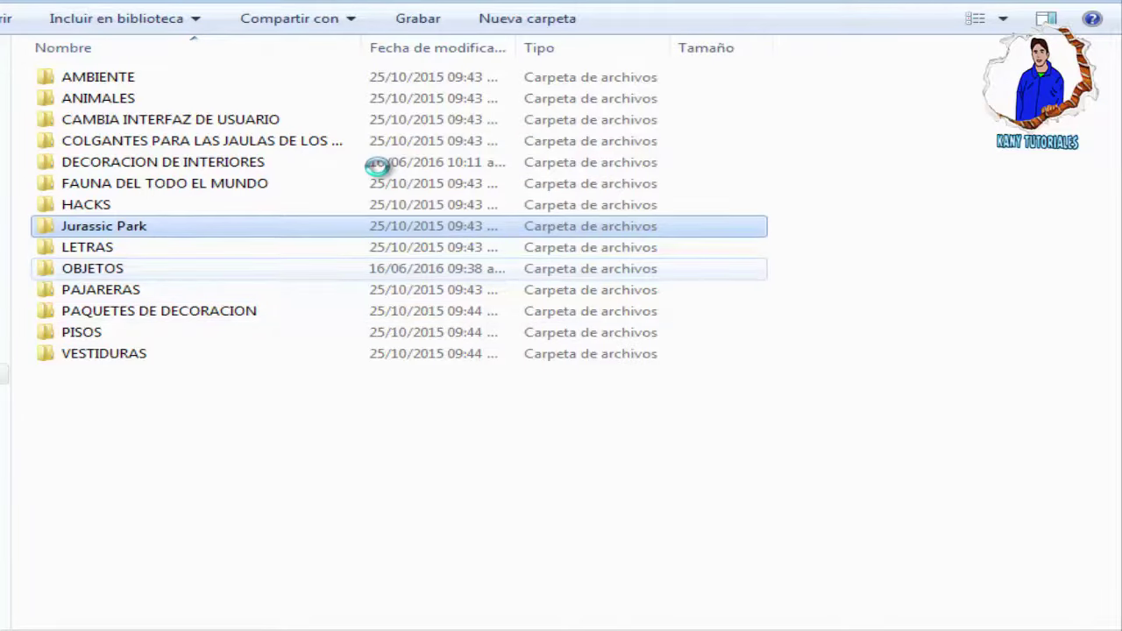
pyautogui.press('Down')
pyautogui.press('Down')
pyautogui.press('Return')
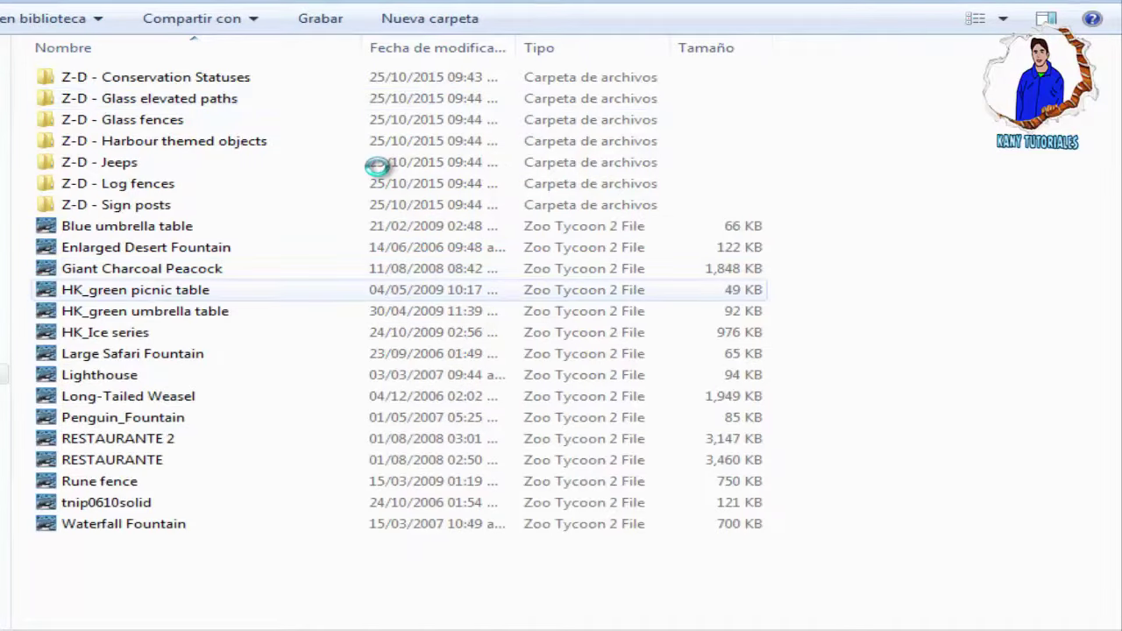
# Look through the OBJETOS folder's contents and open the Z-D - Jeeps folder
pyautogui.press('Down')
pyautogui.press('Up')
pyautogui.press('Up')
pyautogui.press('Up')
pyautogui.press('Up')
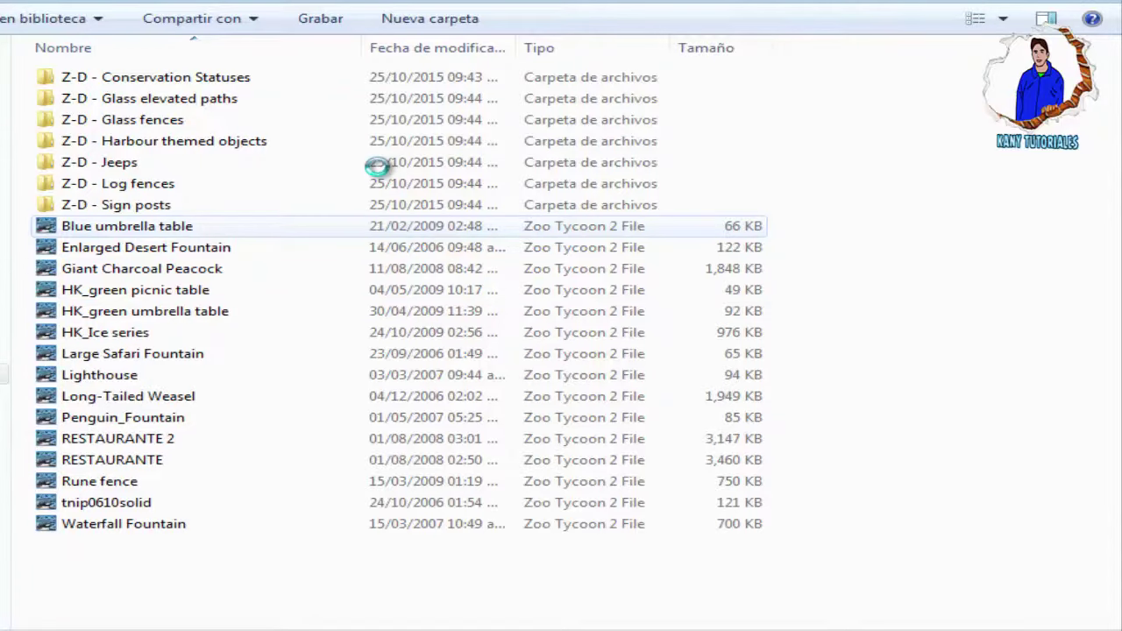
pyautogui.press('Up')
pyautogui.press('Up')
pyautogui.press('Up')
pyautogui.press('Return')
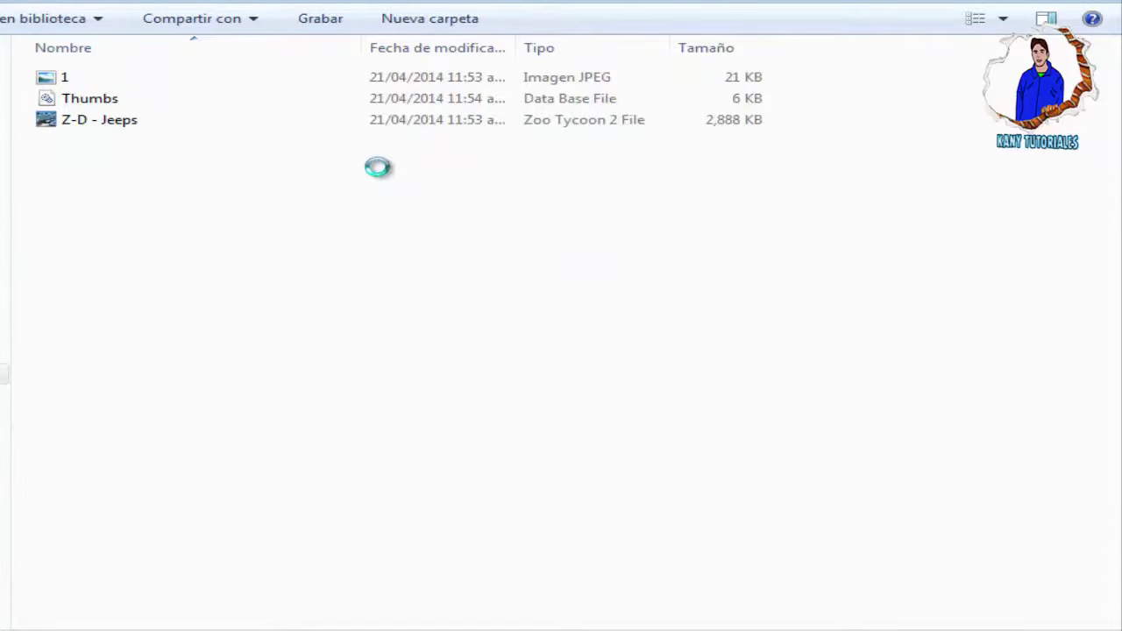
# Preview image 1 of the Z-D - Jeeps add-on and return to the add-on collection's main folder
pyautogui.press('Down')
pyautogui.press('Return')
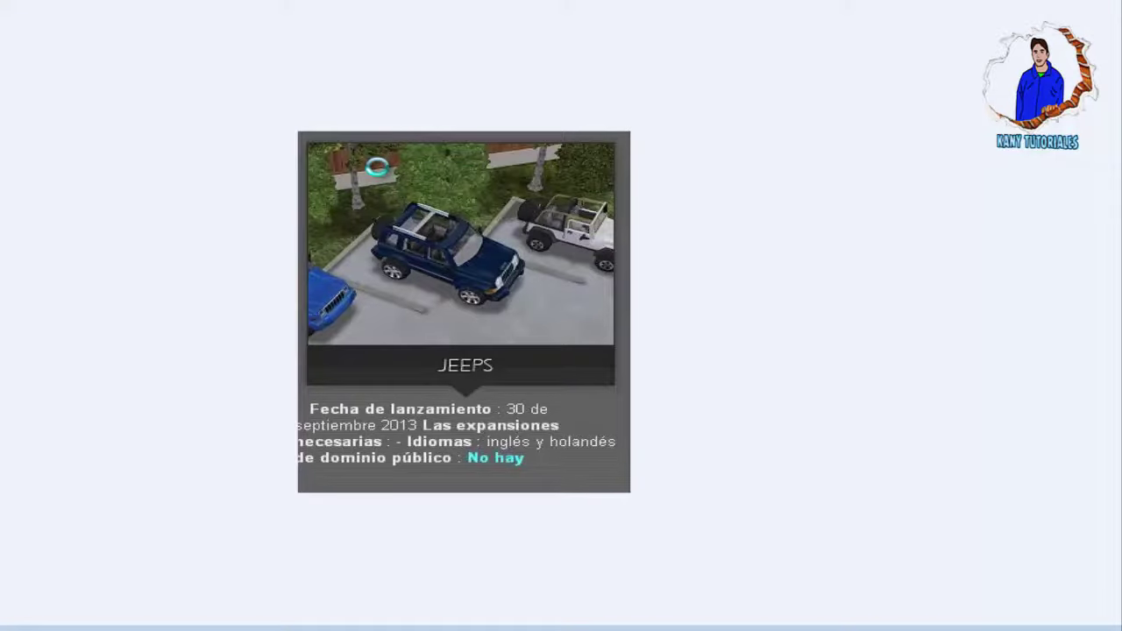
pyautogui.hotkey('alt', 'F4')
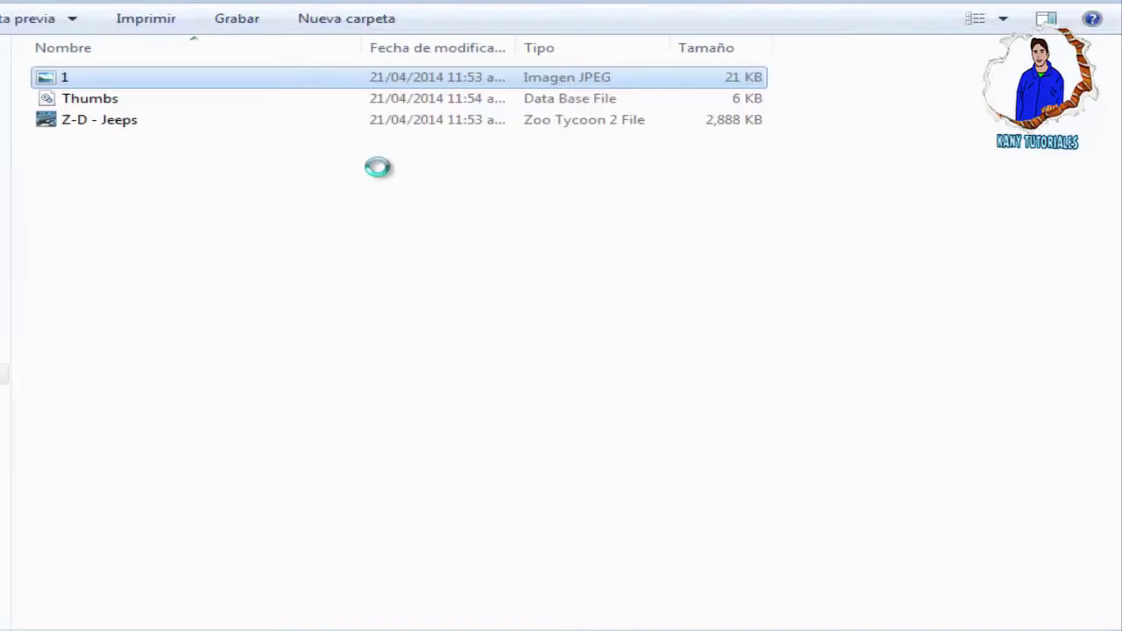
pyautogui.press('BackSpace')
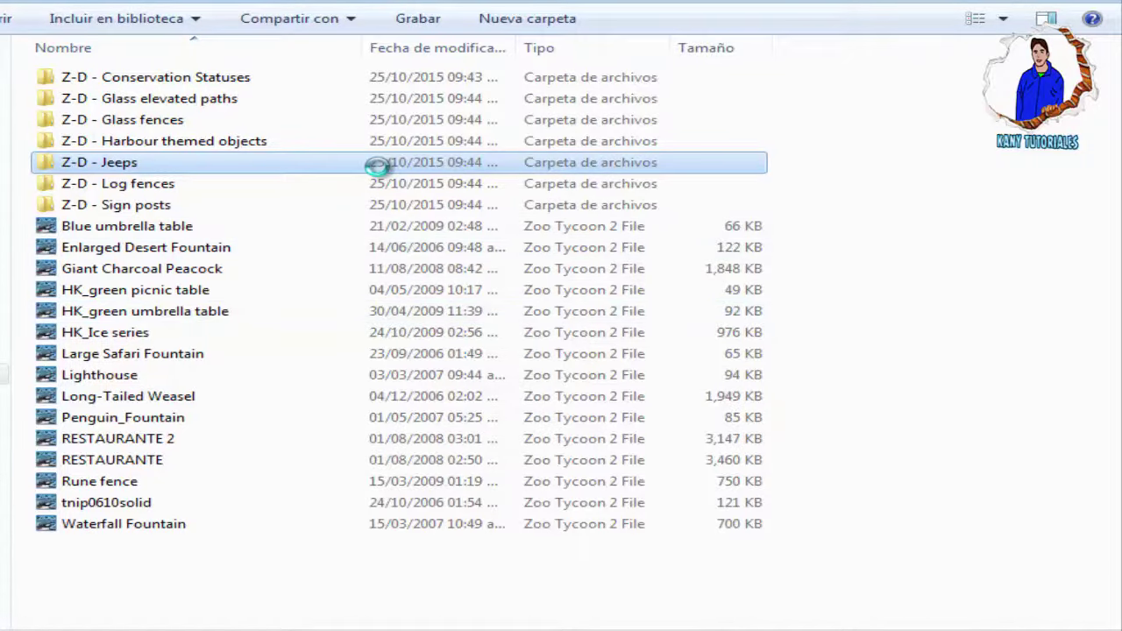
pyautogui.press('BackSpace')
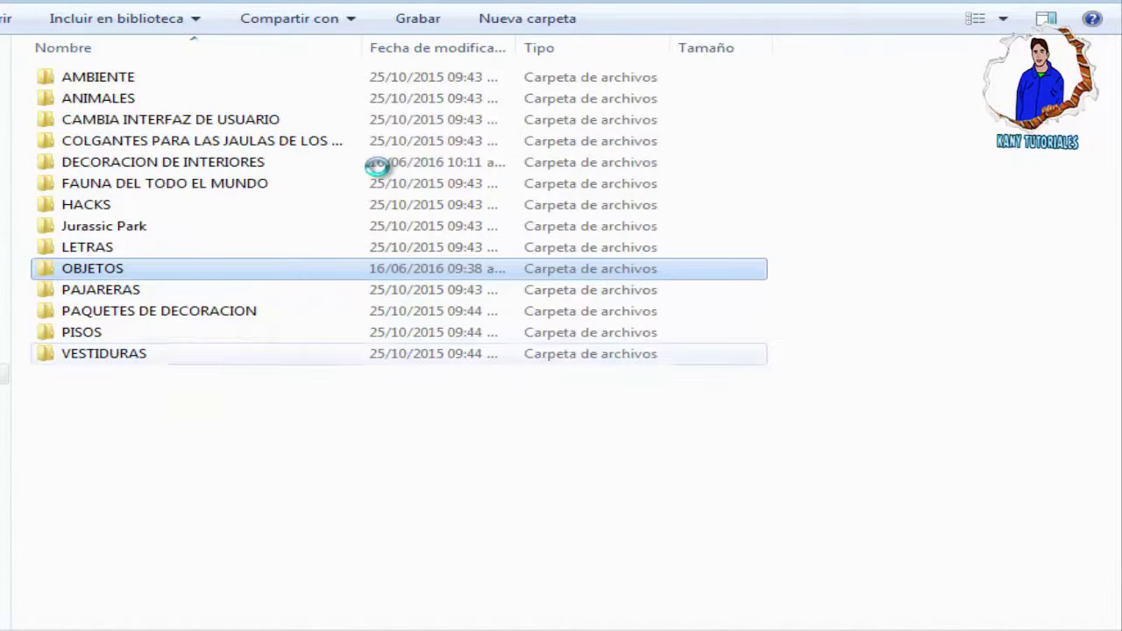